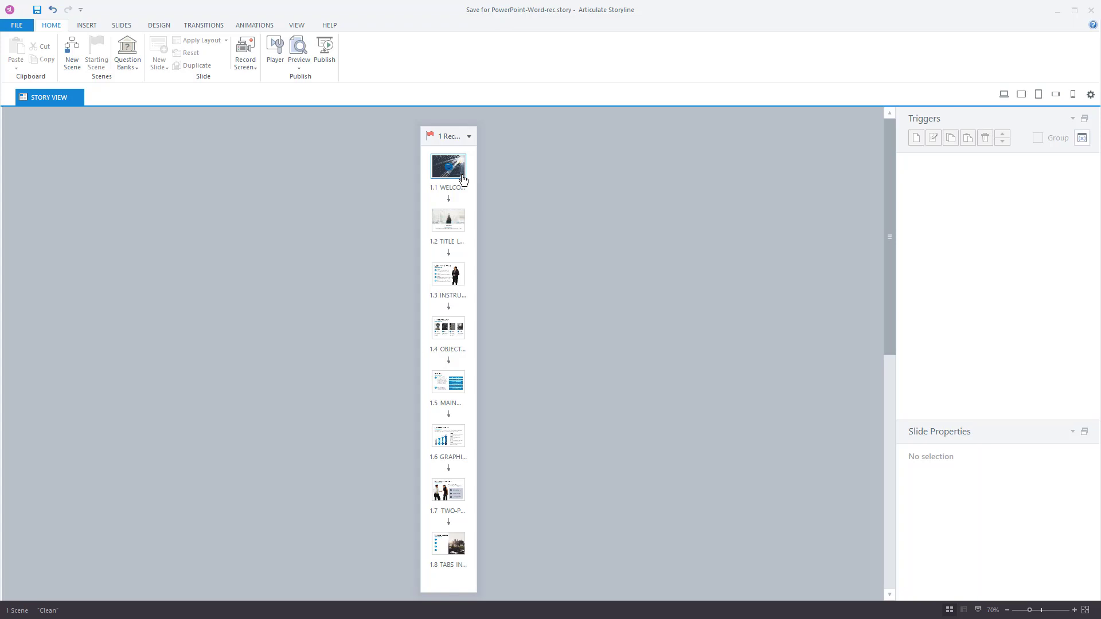
Publish the course to Review 360 with the item name 'SME Edit demo'.
left_click(325, 52)
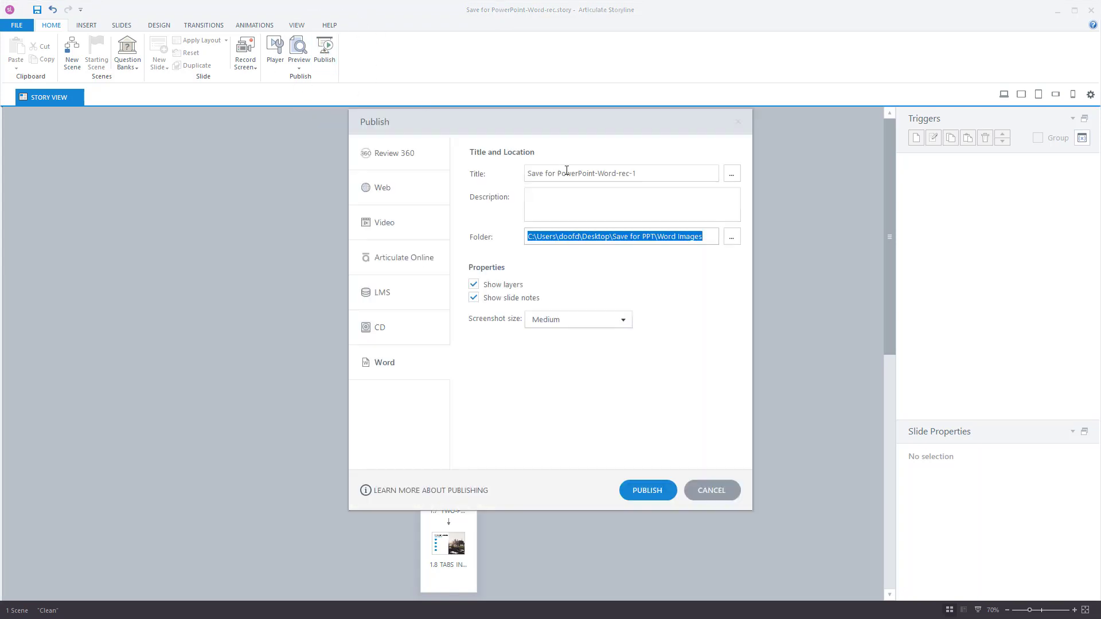
left_click(399, 163)
left_click_drag(596, 191, 439, 191)
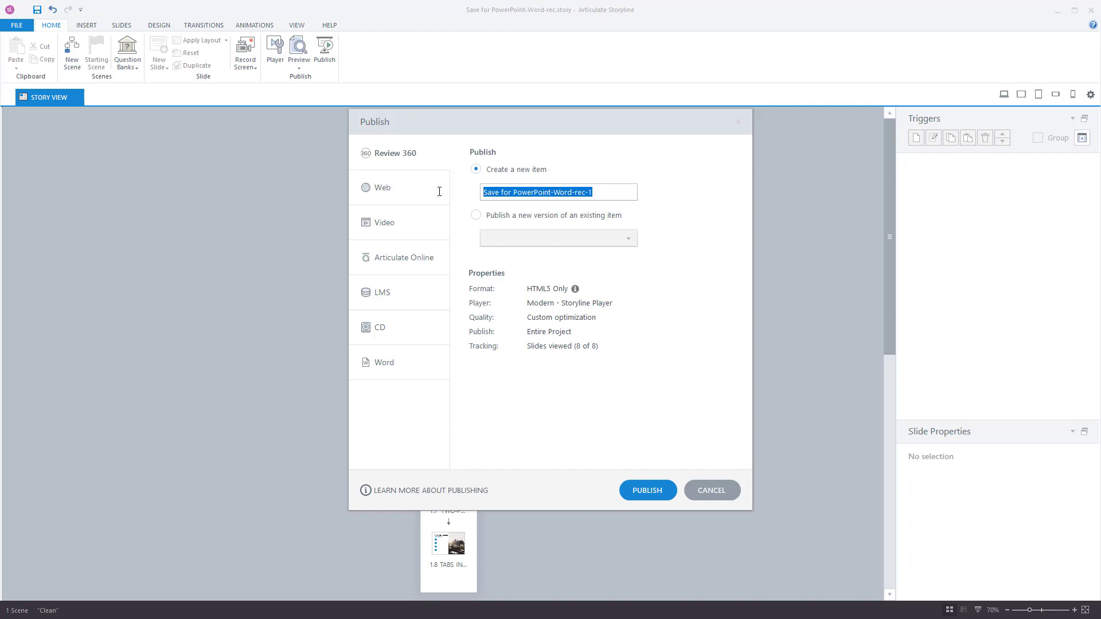
type("PowerPO")
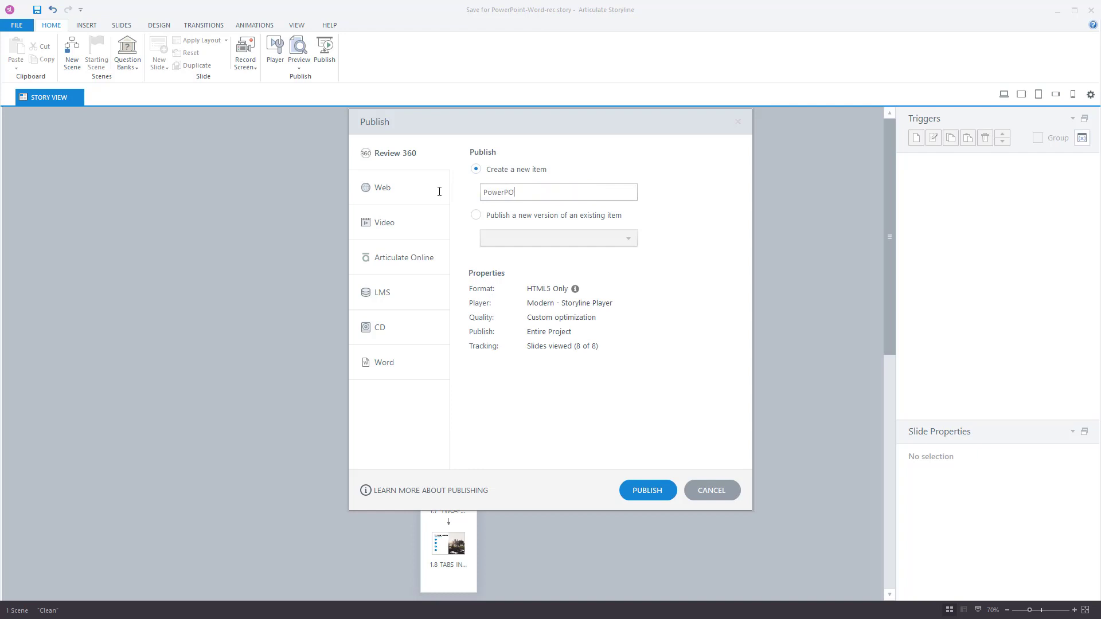
key("BackSpace")
key("BackSpace")
key("BackSpace")
key("BackSpace")
key("BackSpace")
key("BackSpace")
key("BackSpace")
type("SME Edit demo")
left_click(657, 496)
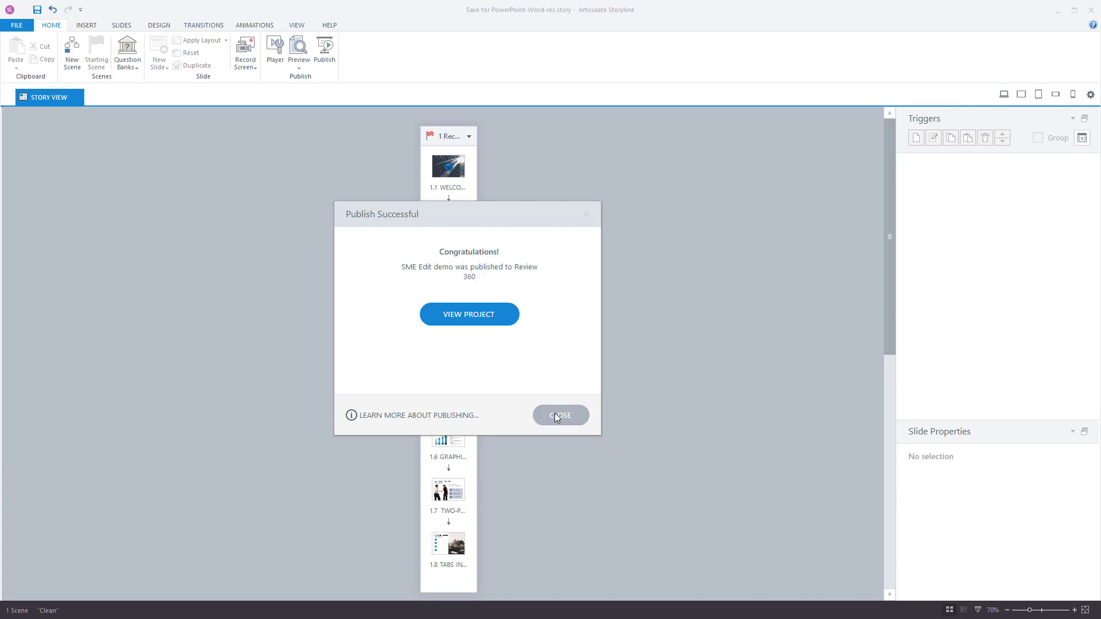
View the course in Review 360, checking Title Layout and Instructions Layout, then return to Welcome Layout.
left_click(473, 315)
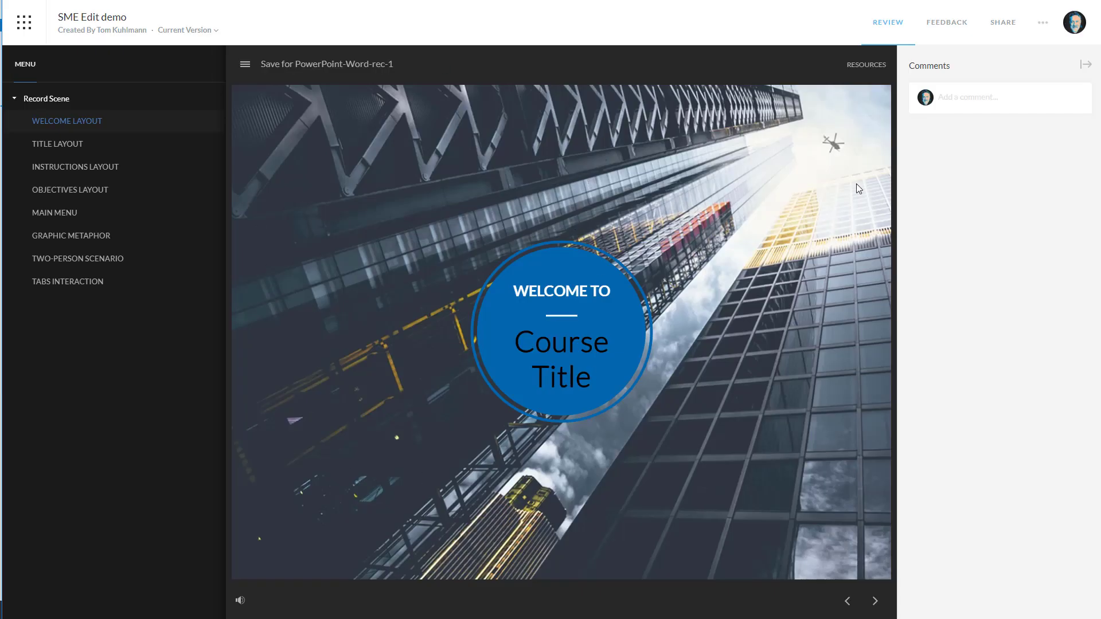
left_click(78, 146)
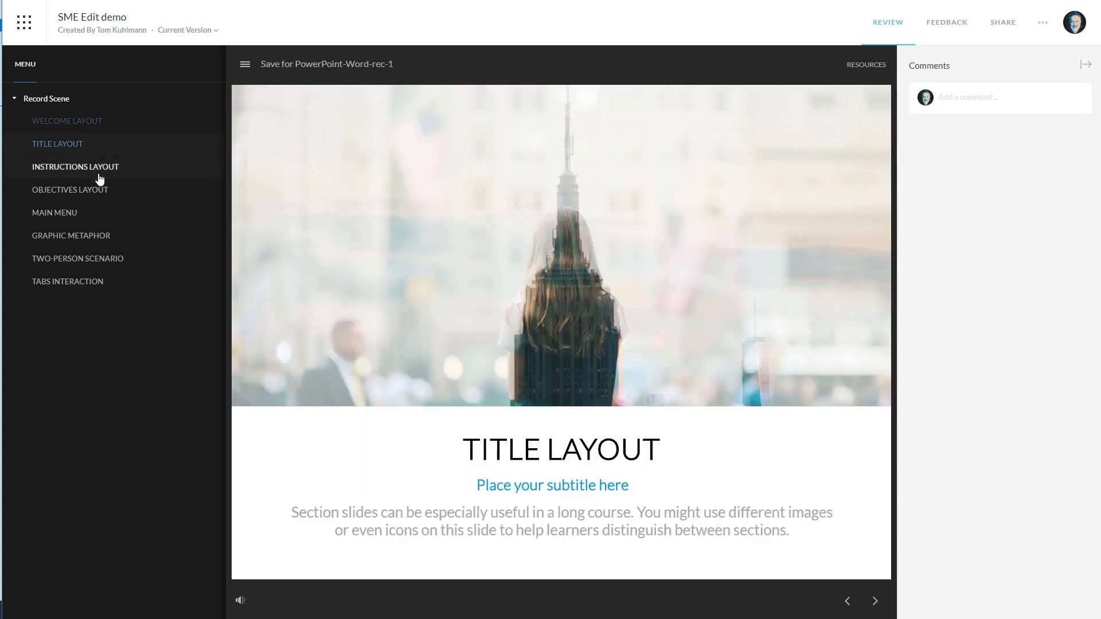
left_click(103, 174)
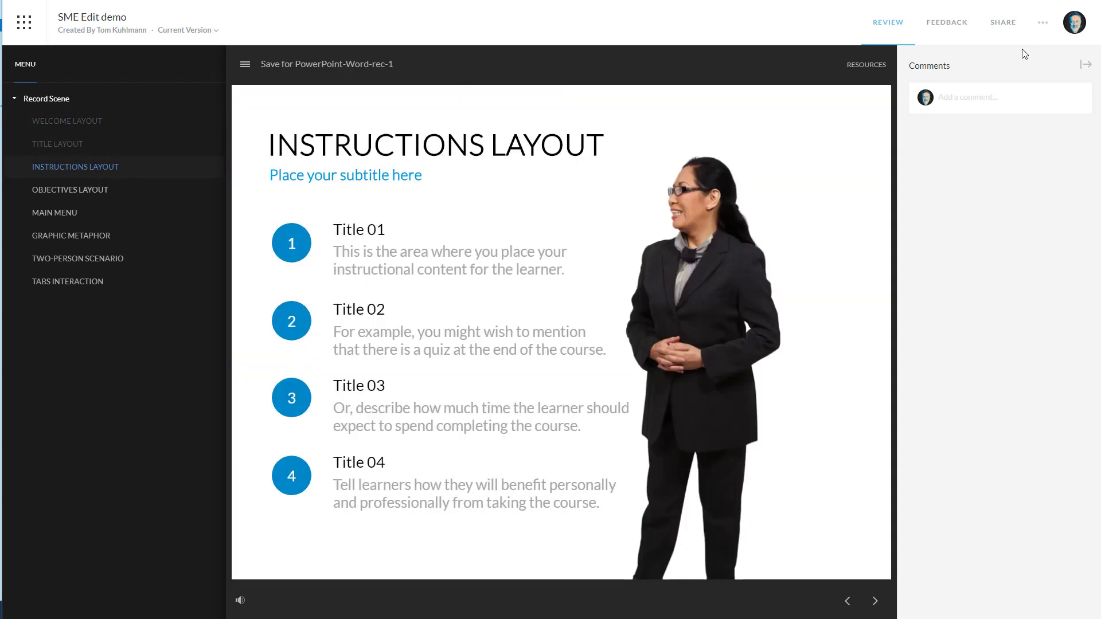
left_click(954, 101)
left_click(81, 123)
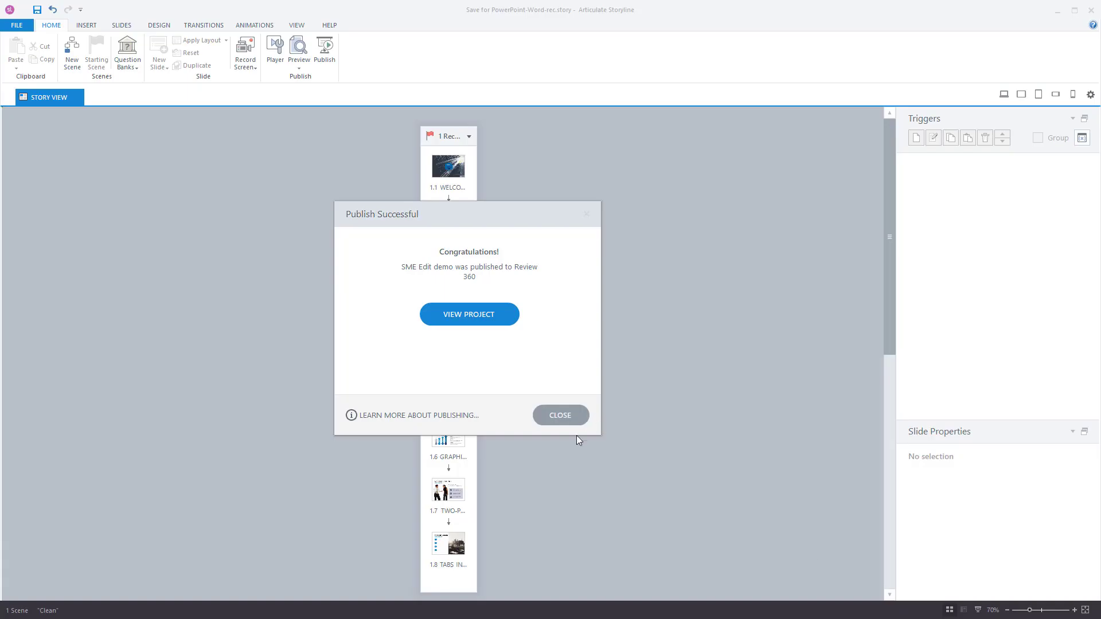
Export the course text to a Word translation document with 'Include Original Text' kept on.
left_click(559, 416)
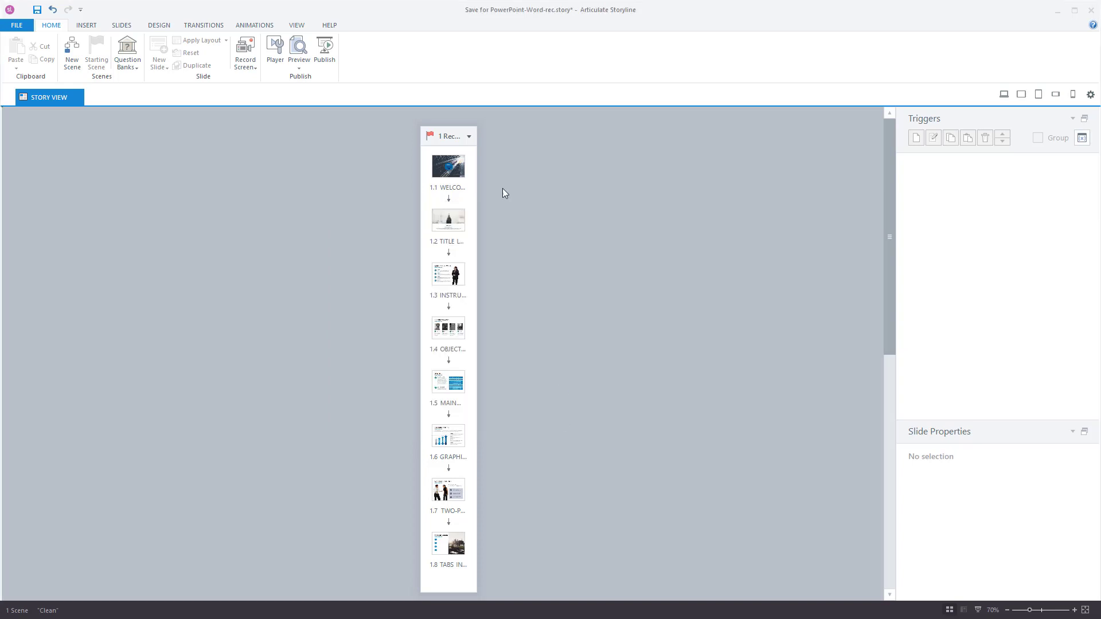
left_click(21, 26)
mouse_move(49, 119)
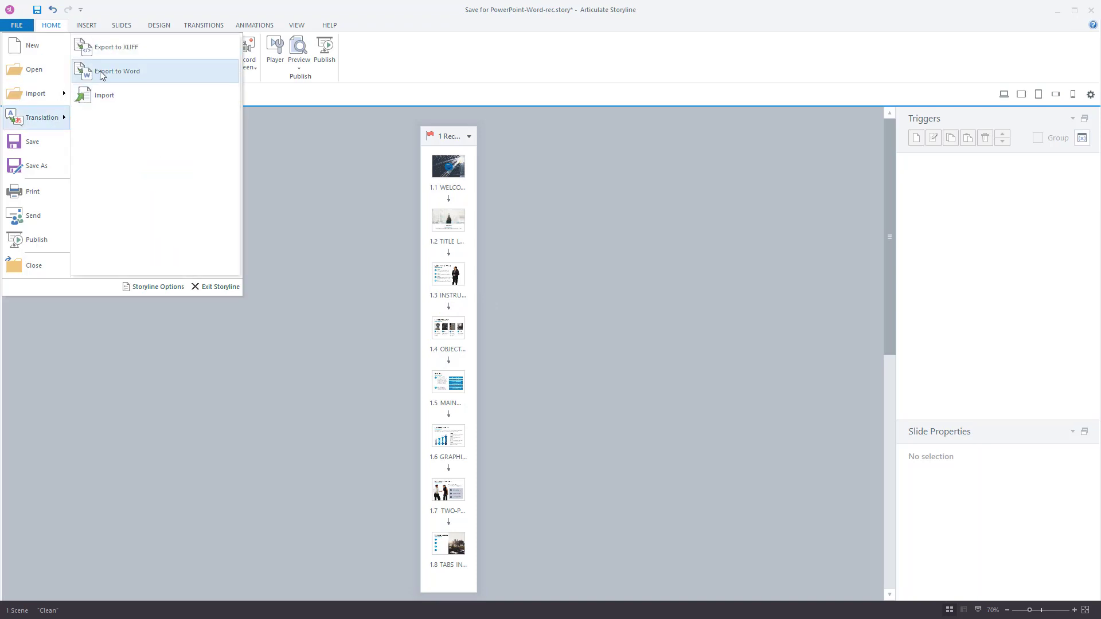
left_click(117, 74)
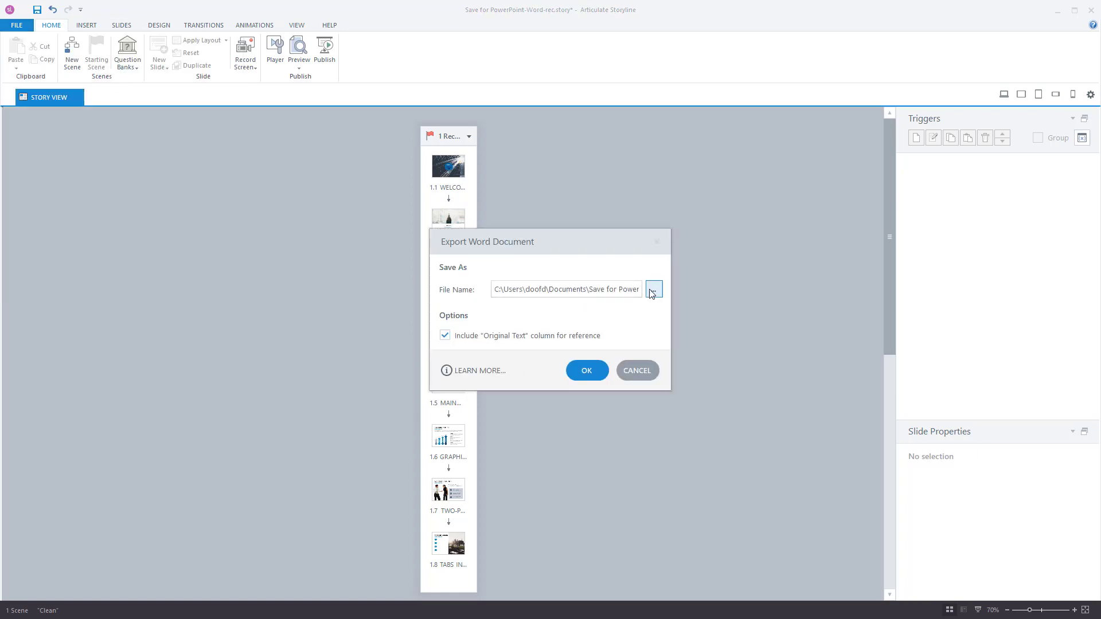
left_click(586, 371)
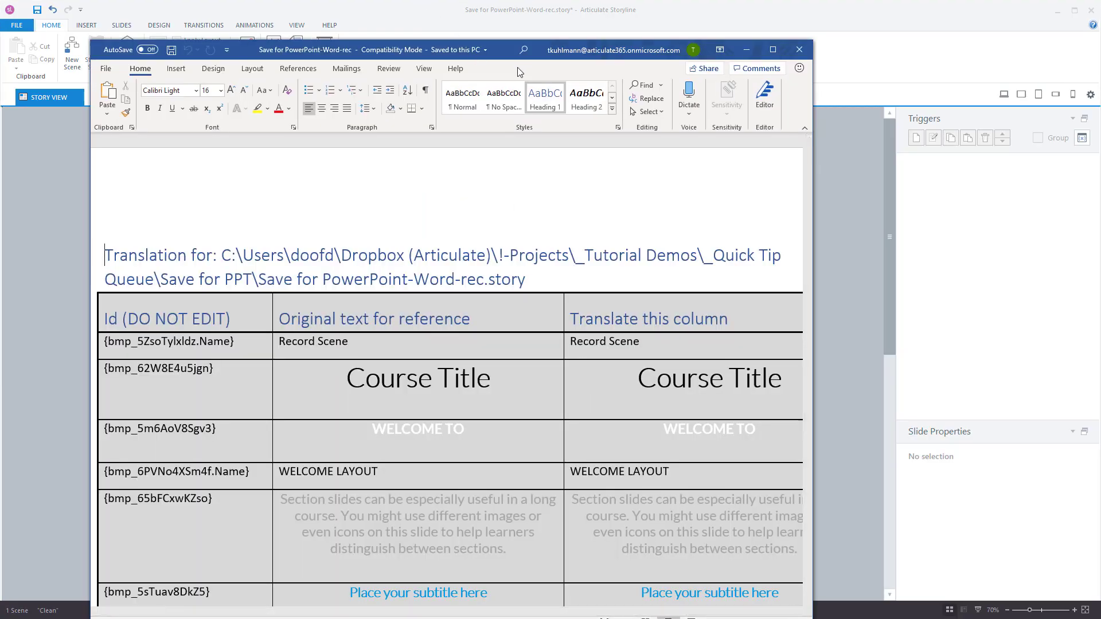
Move and widen the Word window and zoom out to 90%.
left_click_drag(495, 49, 511, 22)
left_click_drag(834, 381, 990, 378)
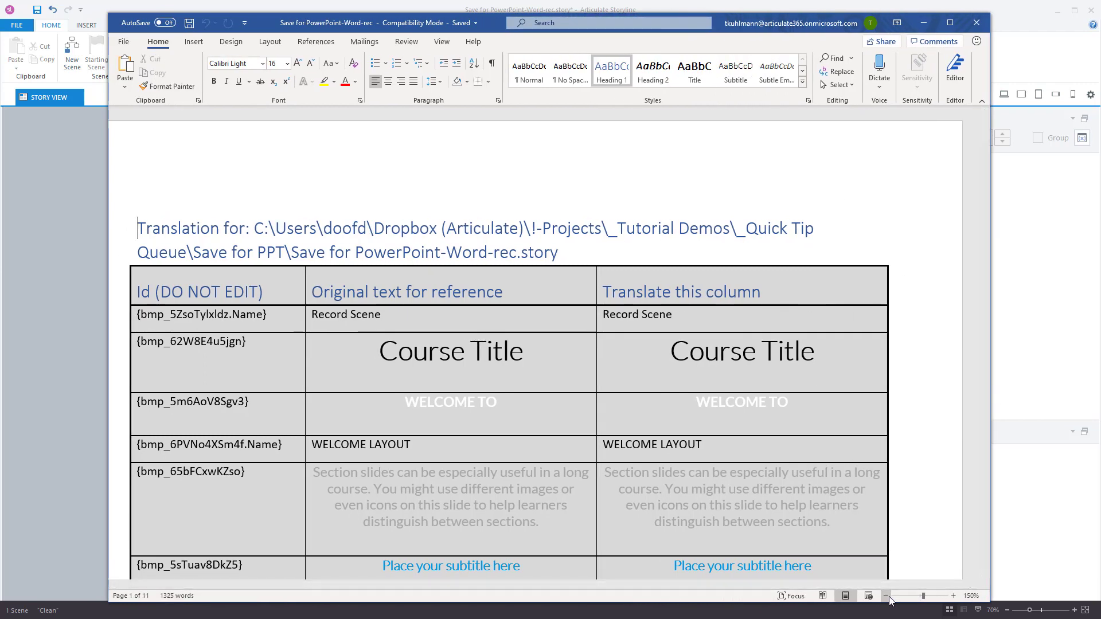
left_click(885, 597)
left_click(886, 596)
left_click(886, 597)
left_click(885, 596)
left_click(885, 596)
left_click(885, 596)
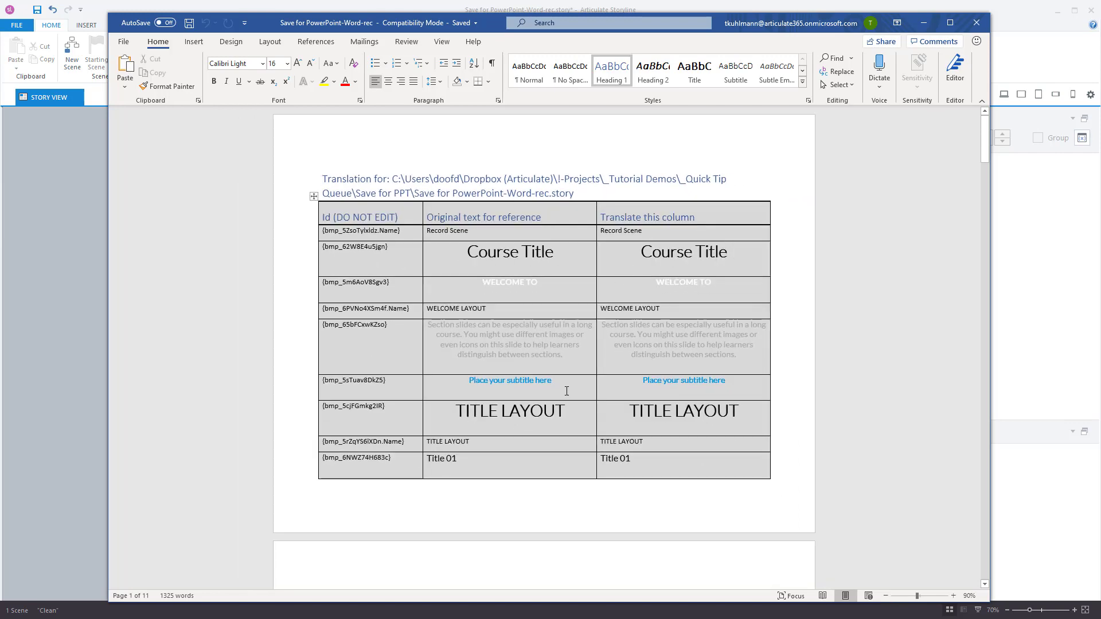
Scroll through the translation table and open the Find options.
left_click(679, 218)
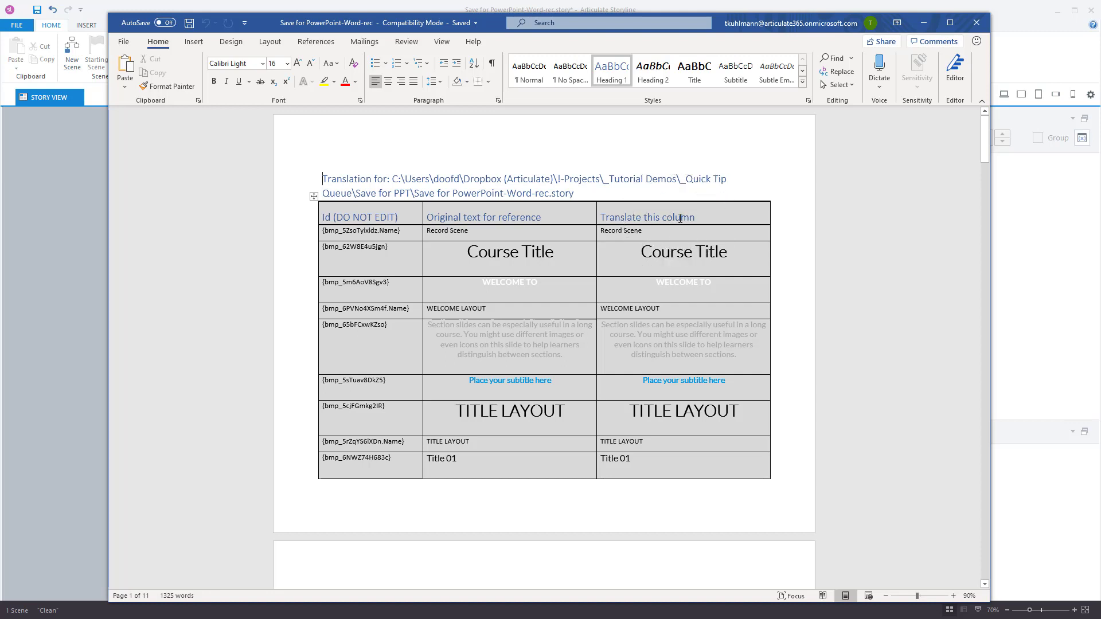
scroll(683, 278, "down", 5)
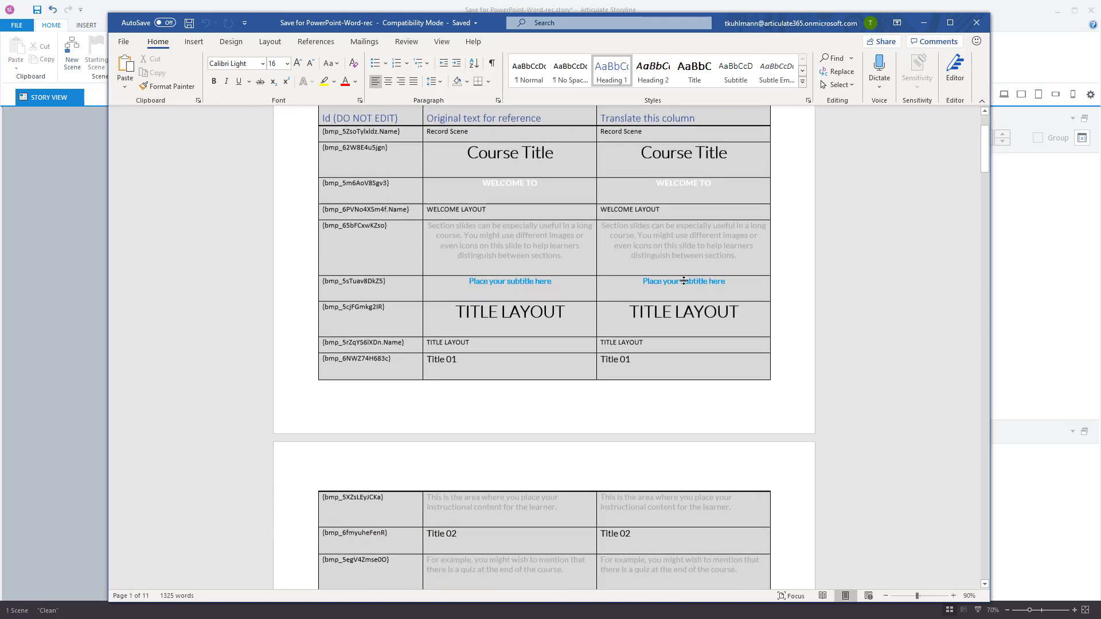
scroll(684, 282, "down", 5)
scroll(687, 340, "up", 9)
scroll(659, 297, "down", 2)
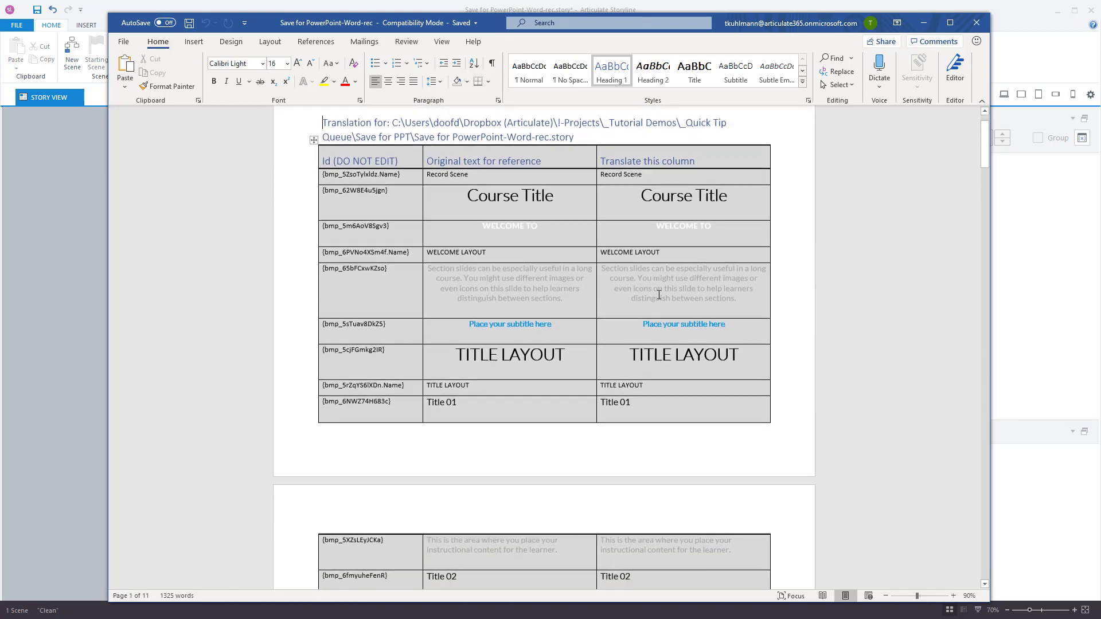
scroll(659, 297, "down", 6)
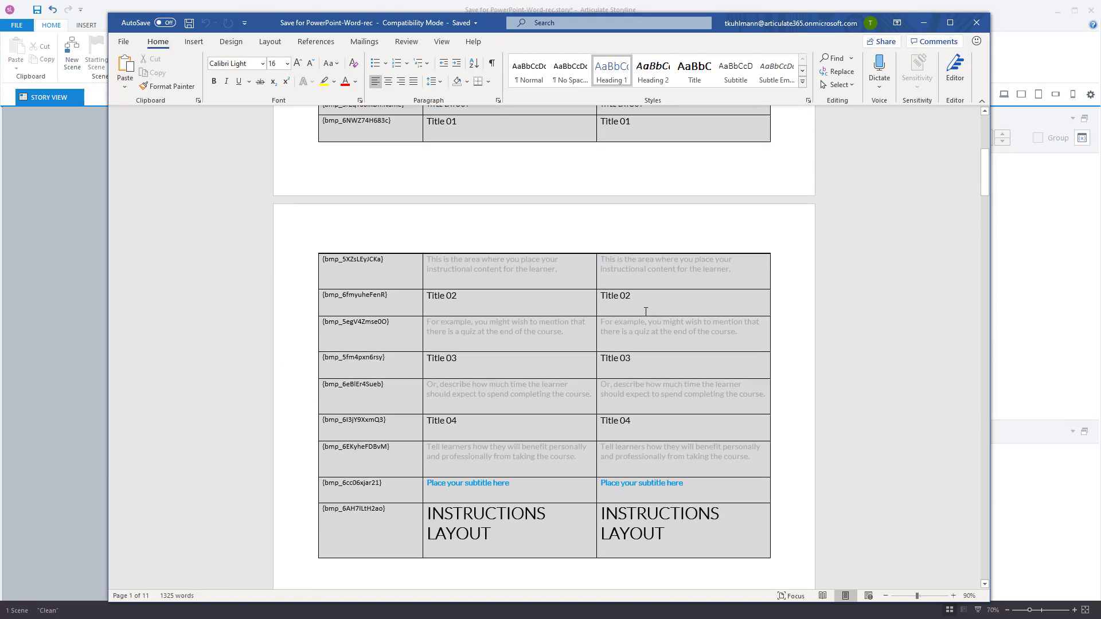
scroll(647, 312, "up", 7)
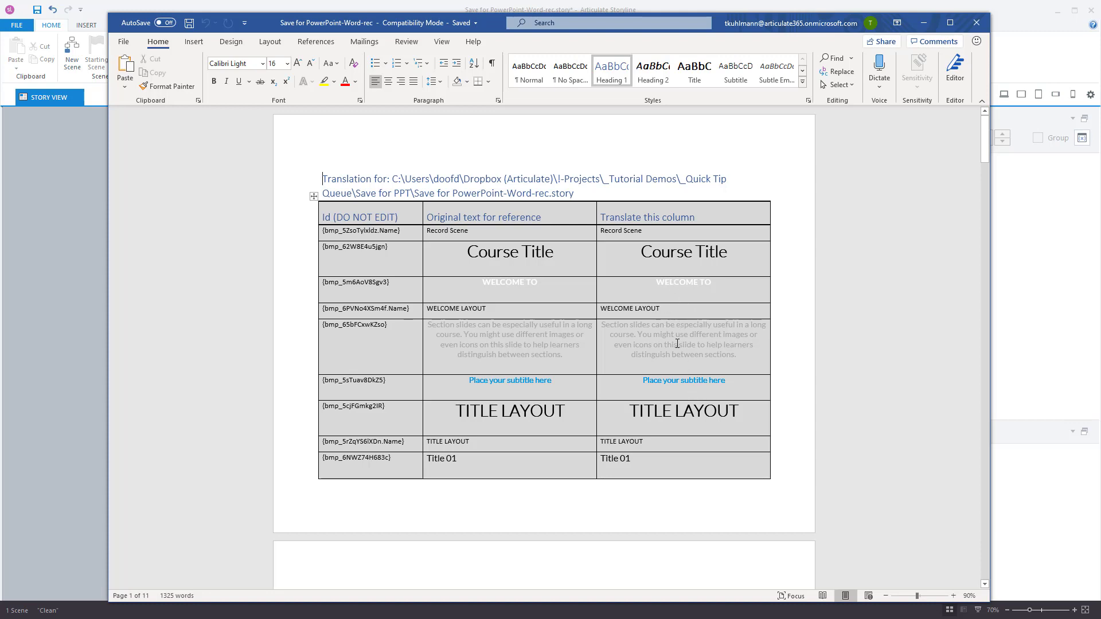
left_click(851, 58)
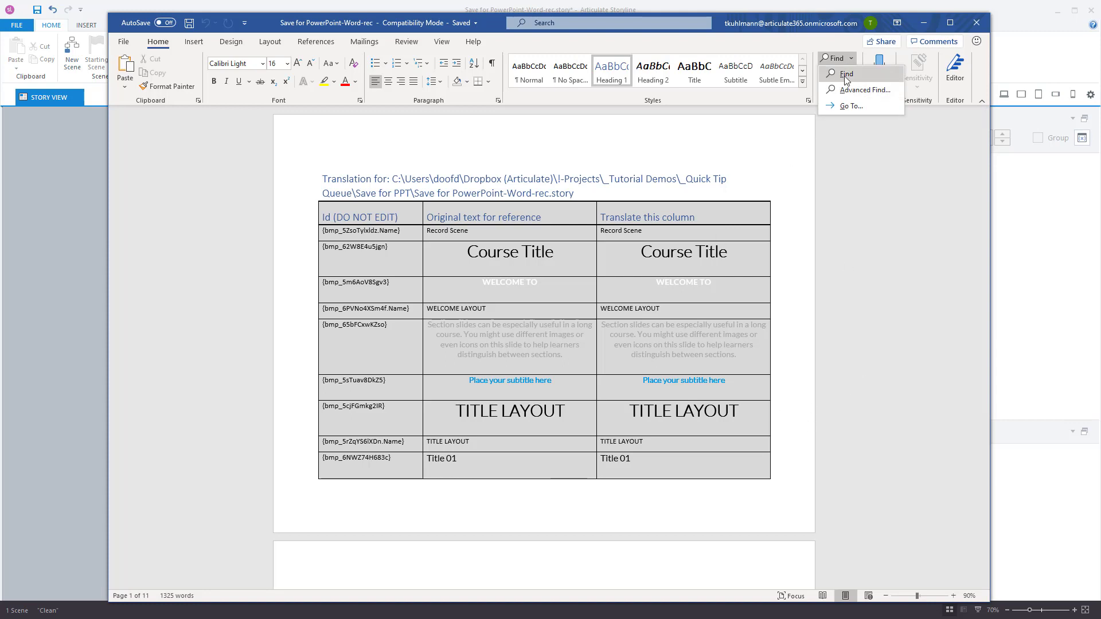
Search the document for 'distinguis', then clear the match and return to the table top.
left_click(846, 75)
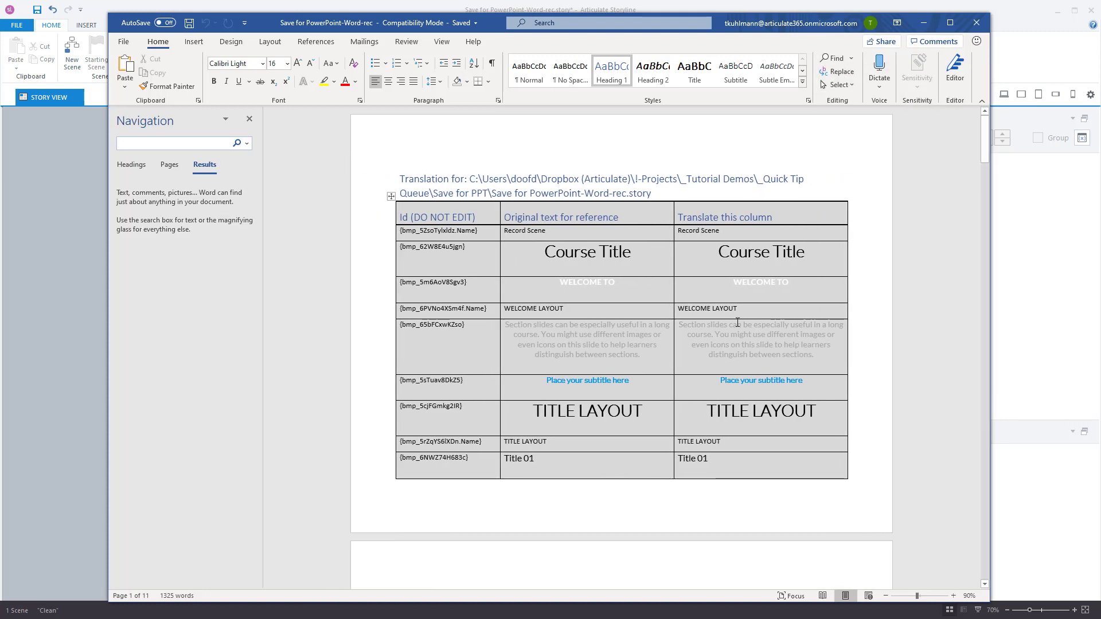
type("distinguis")
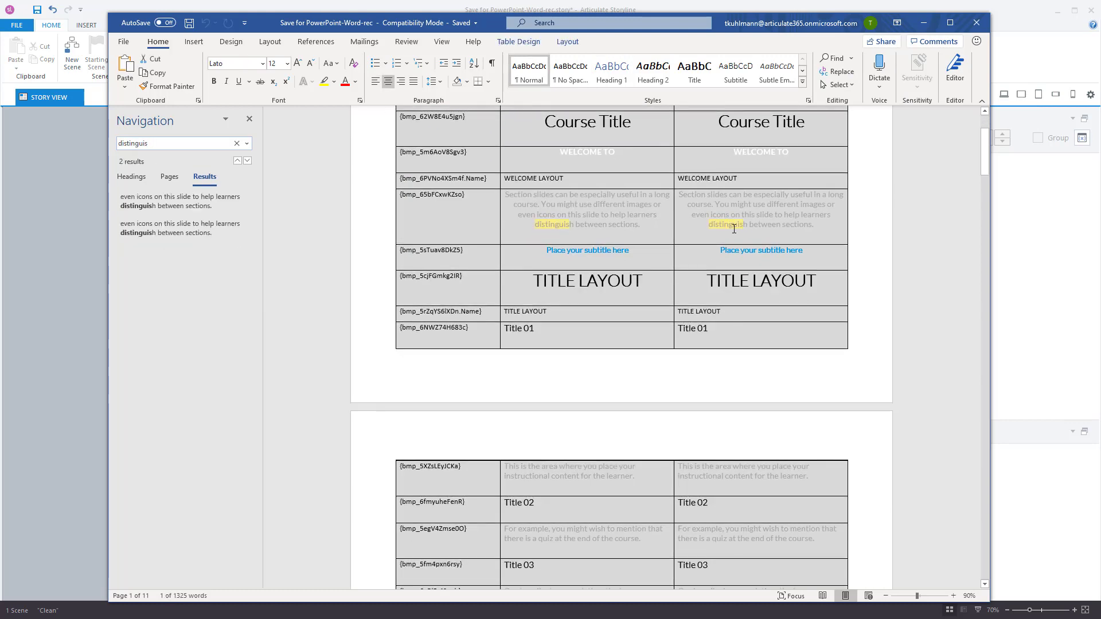
left_click(907, 211)
scroll(776, 184, "up", 2)
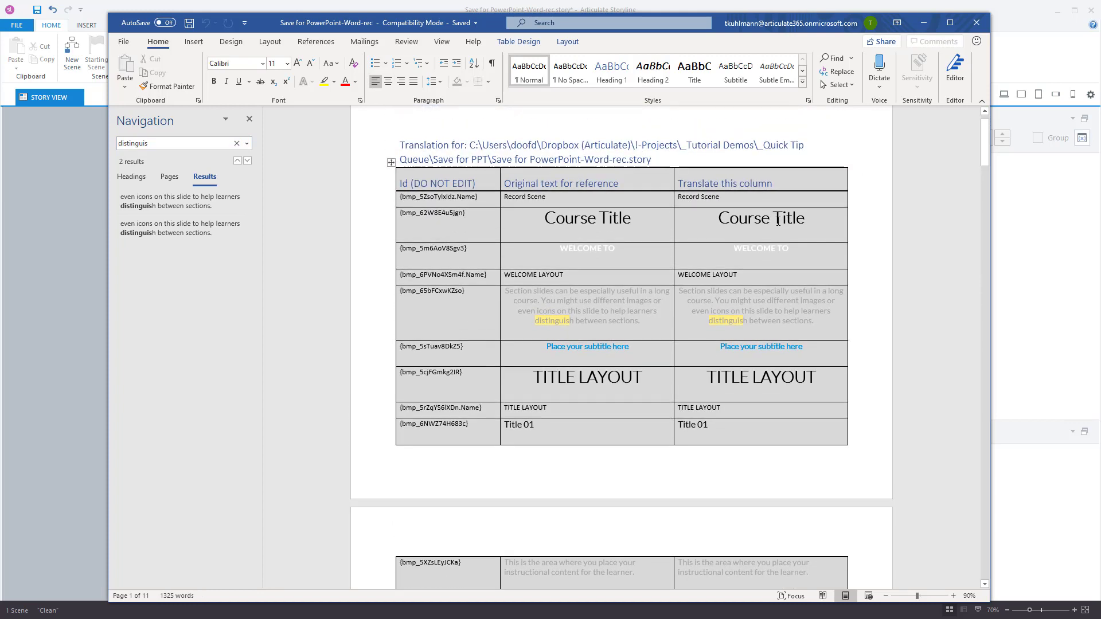
scroll(778, 222, "up", 1)
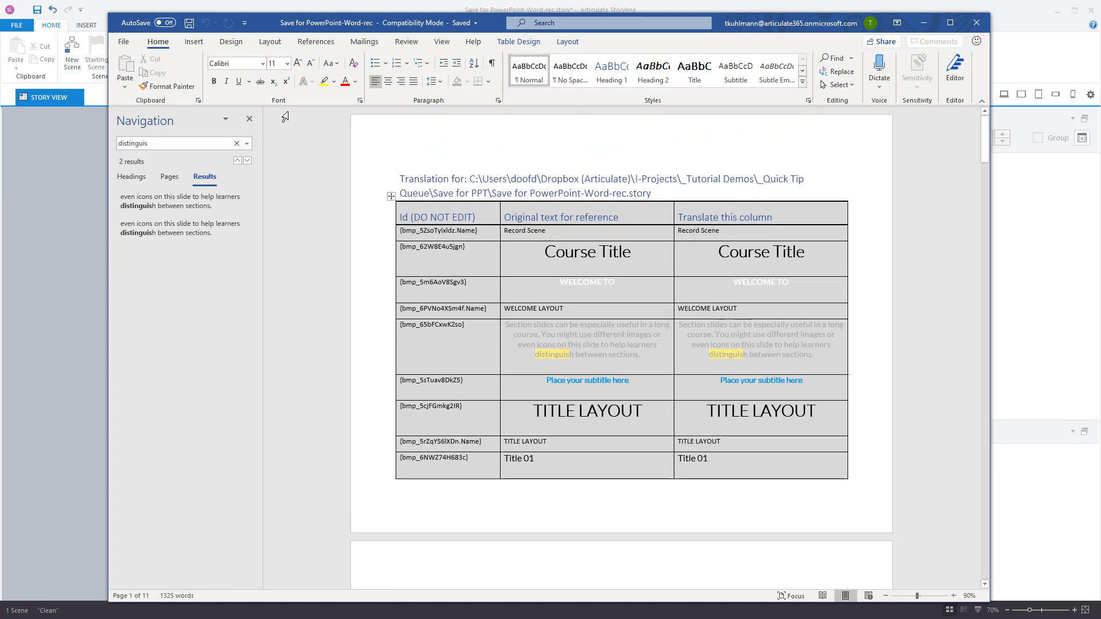
Close the search pane and snap Word right and the Review 360 preview left.
left_click(251, 119)
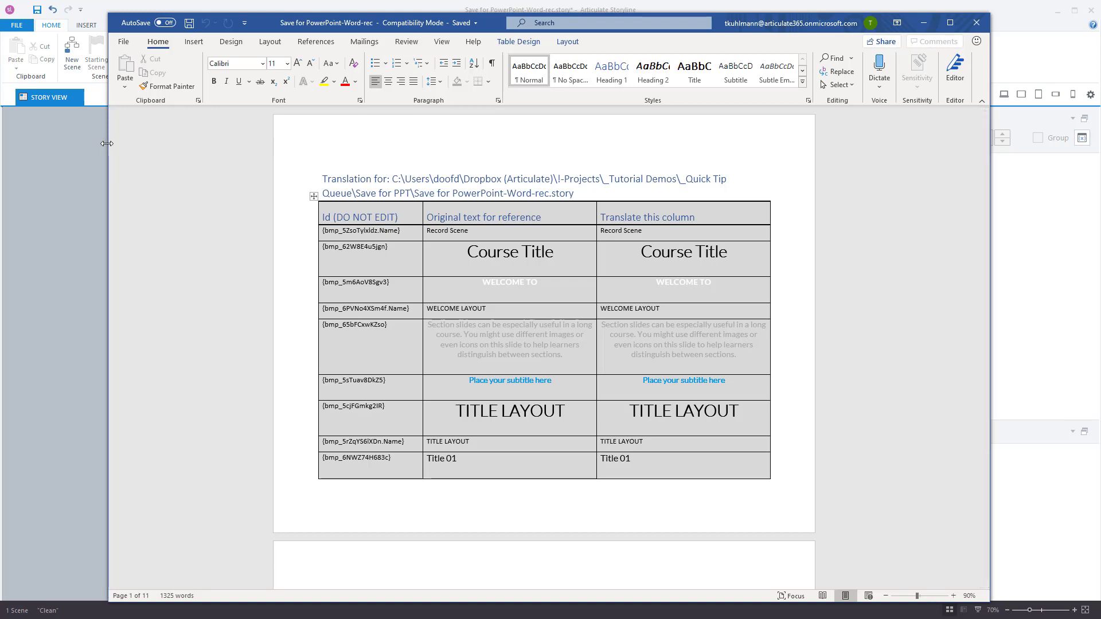
left_click_drag(108, 142, 455, 184)
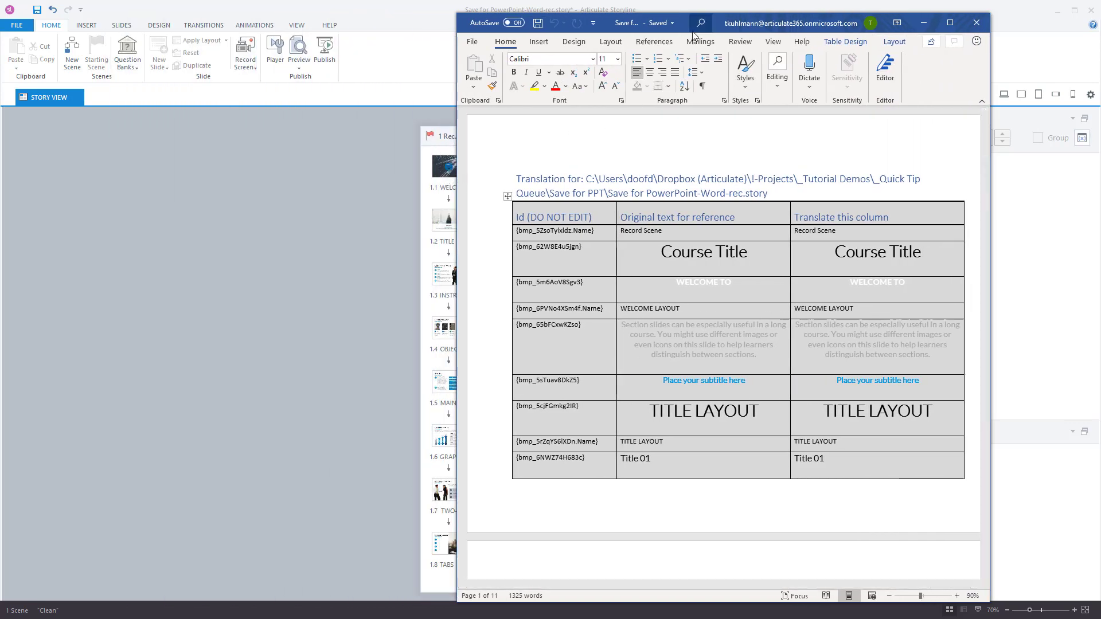
left_click_drag(691, 18, 536, 65)
key("super+Right")
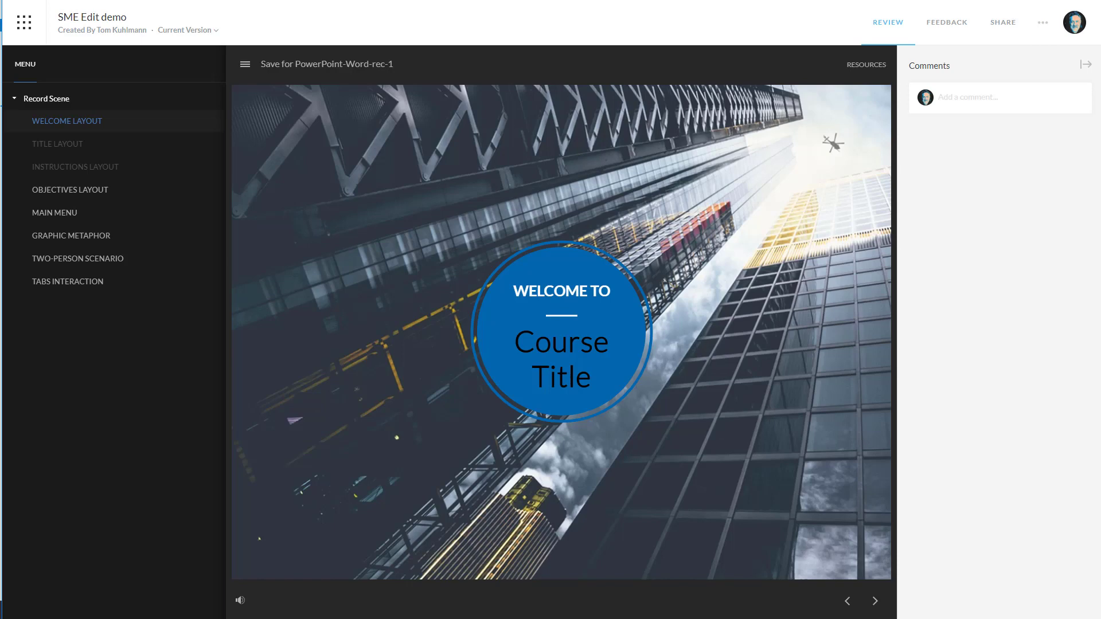
key("super+Left")
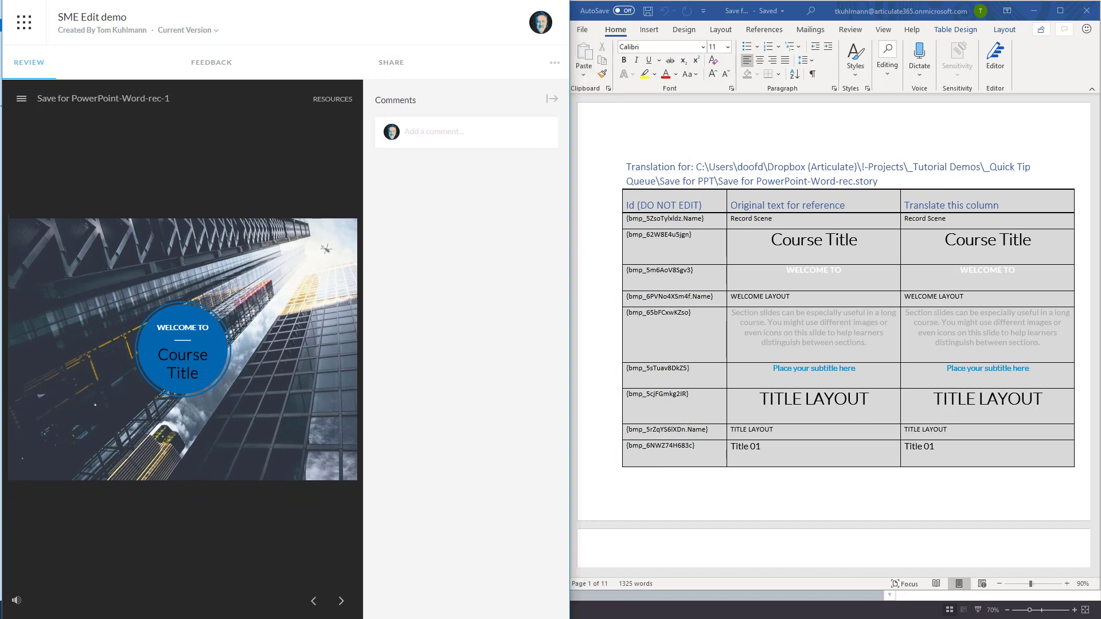
Hide the Review 360 comments and menu panels, exit fullscreen, and check Next/Previous navigation.
left_click(551, 98)
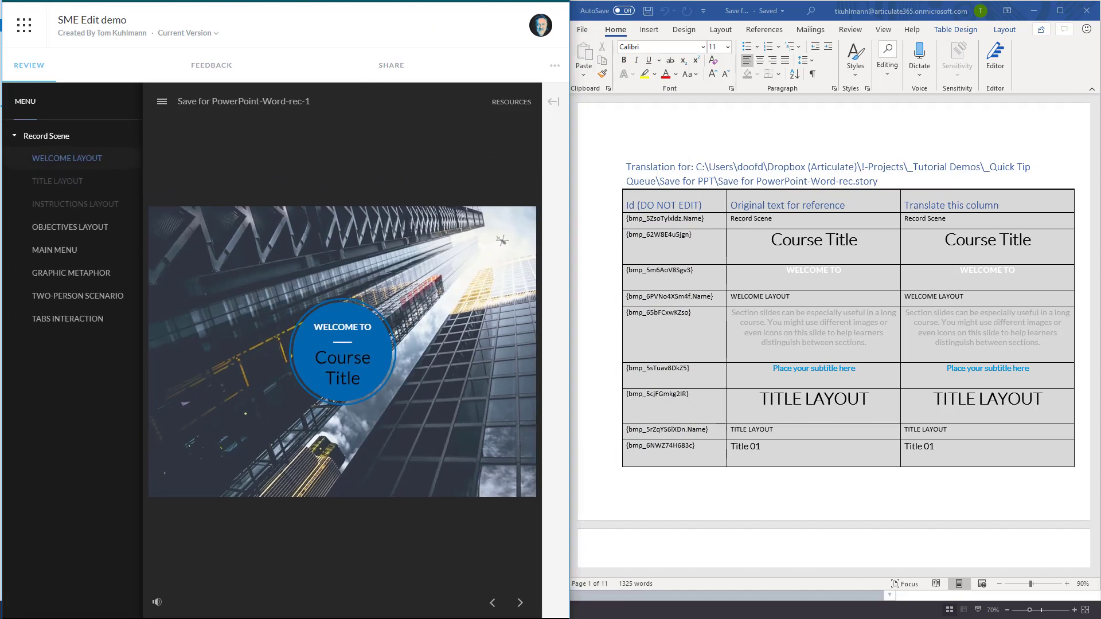
key("F11")
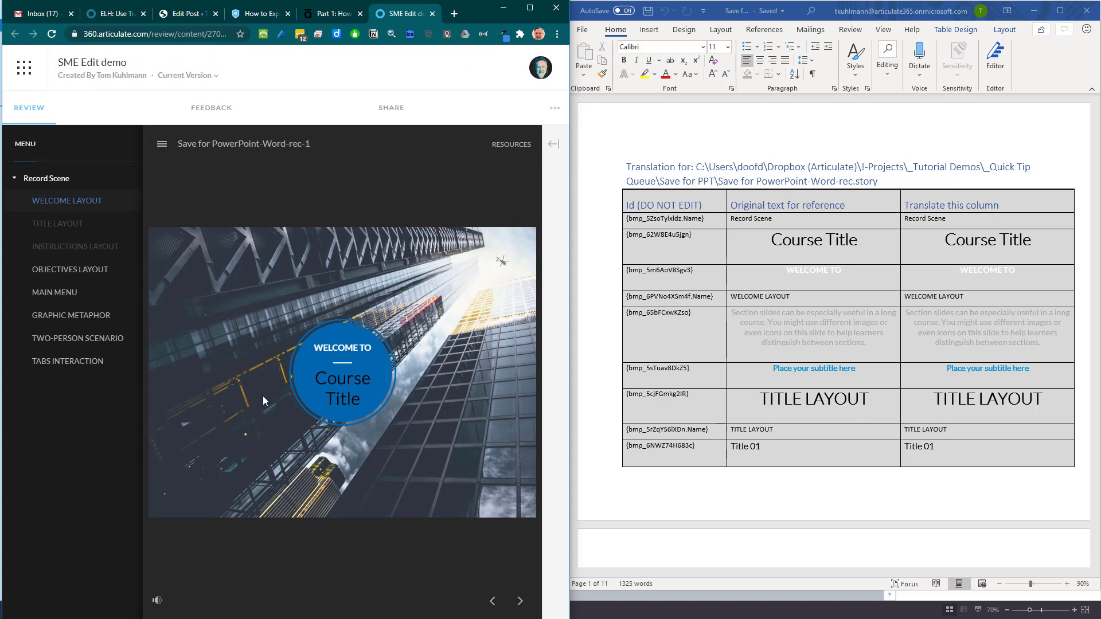
left_click(161, 143)
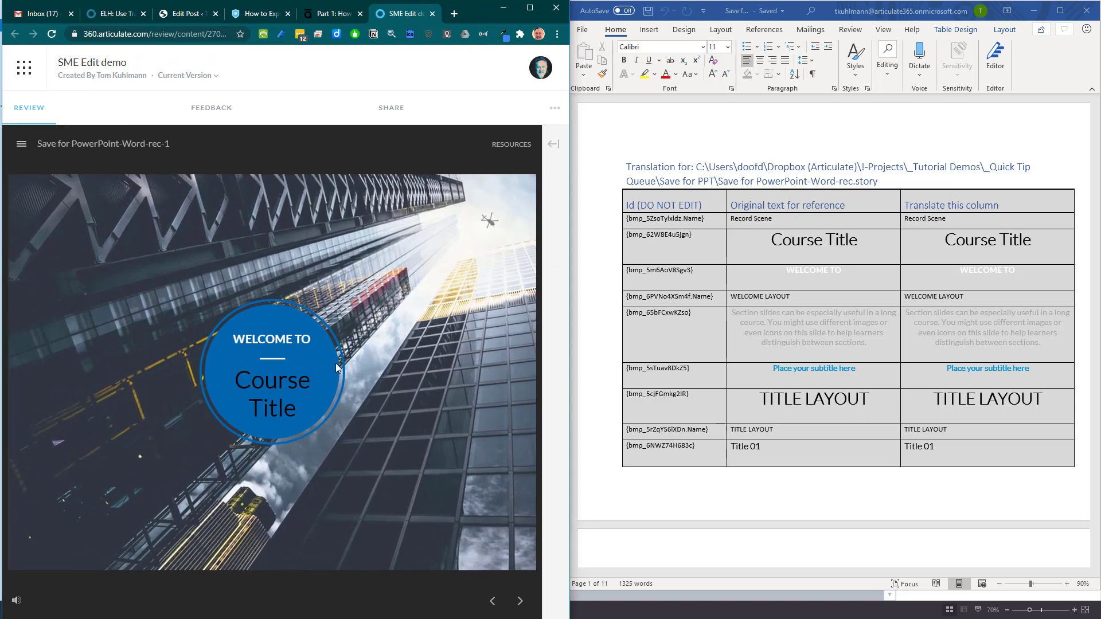
left_click(519, 601)
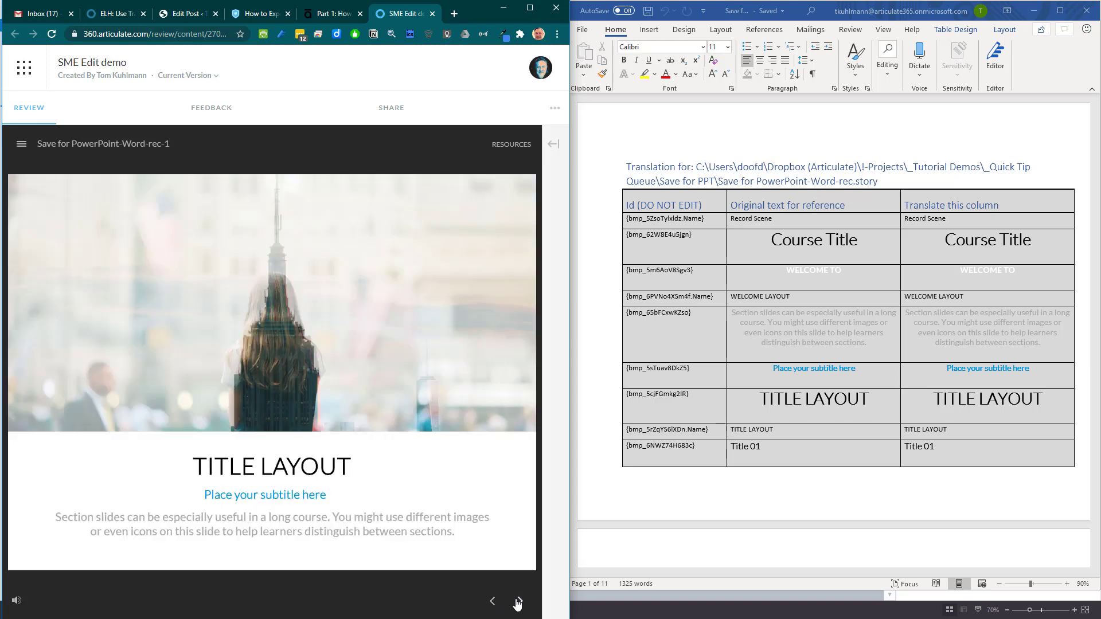
left_click(492, 601)
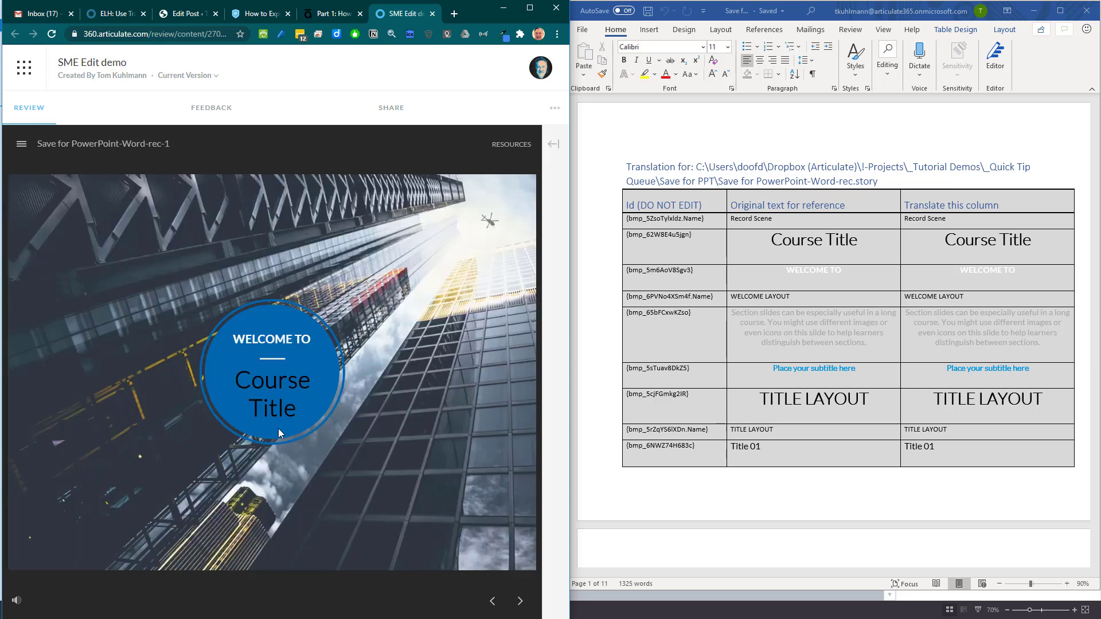
Change the translated titles to 'New Course Title' and 'TITLE LAYOUT Demo'.
left_click(946, 240)
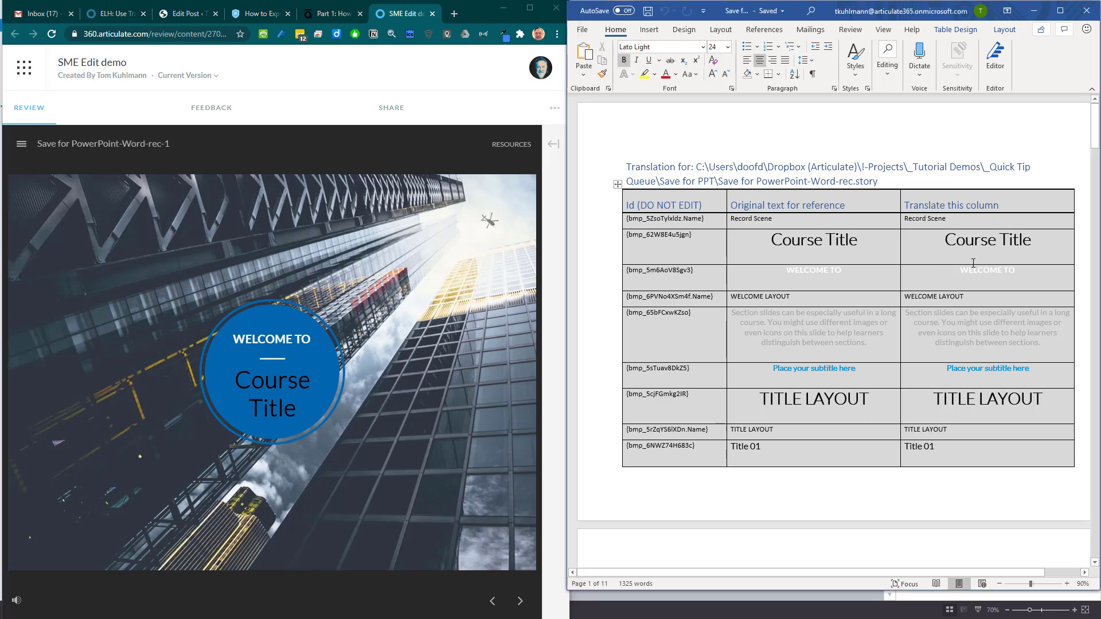
type("New")
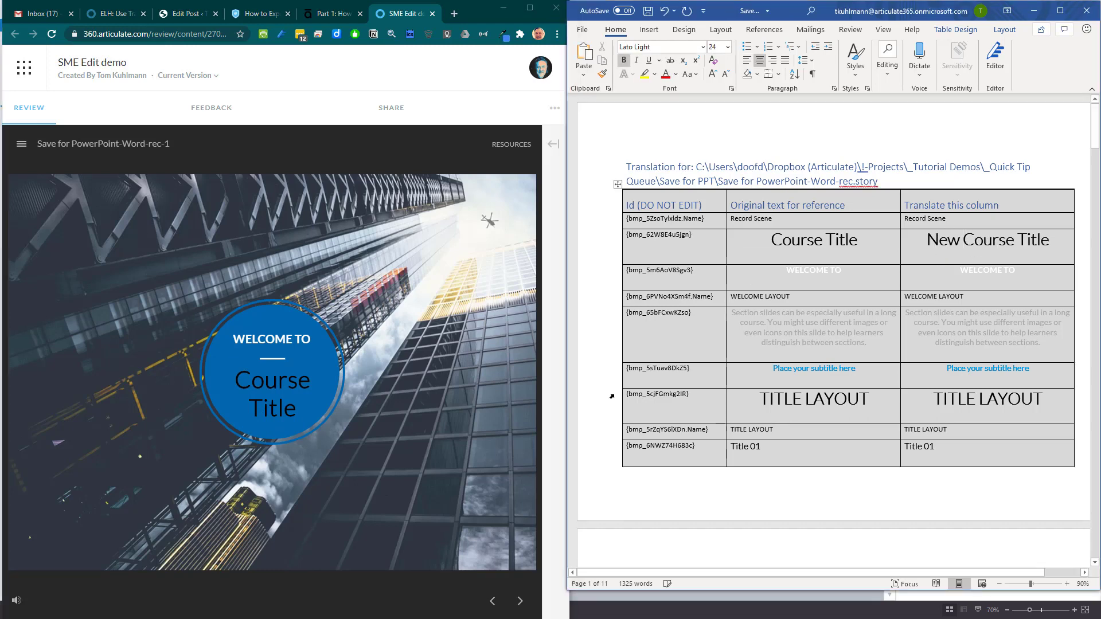
left_click(519, 602)
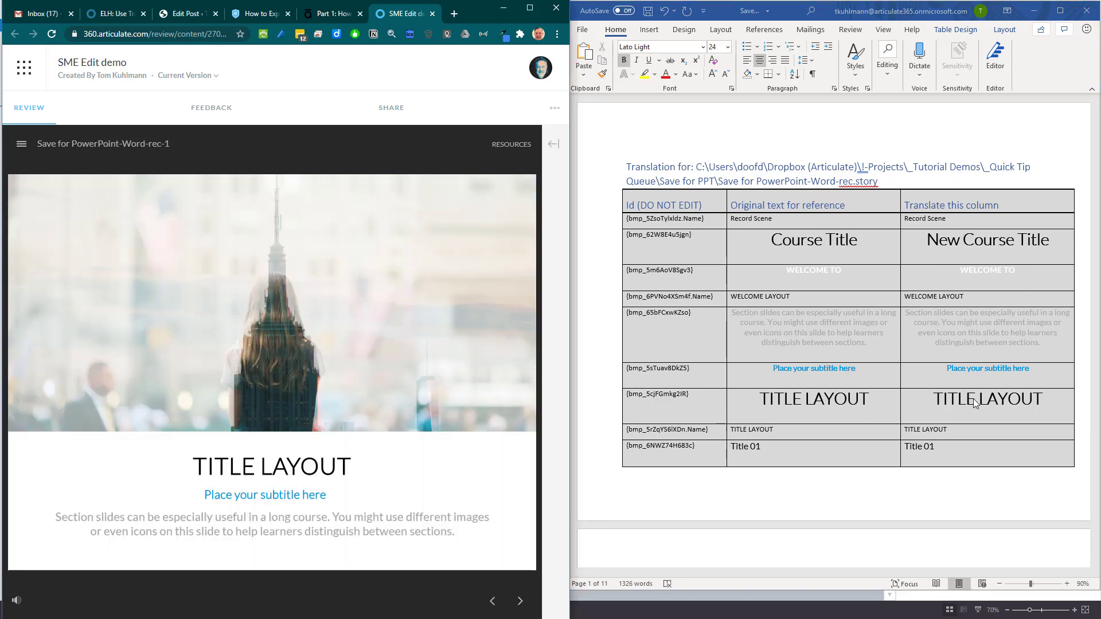
key("alt+Tab")
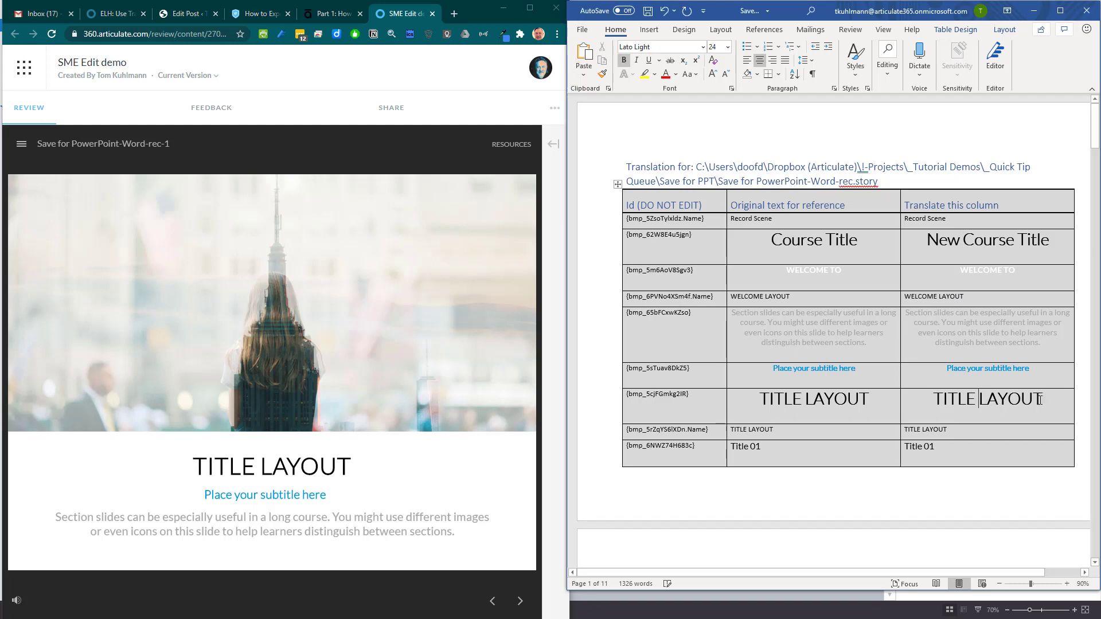
left_click(1046, 397)
type("Demo")
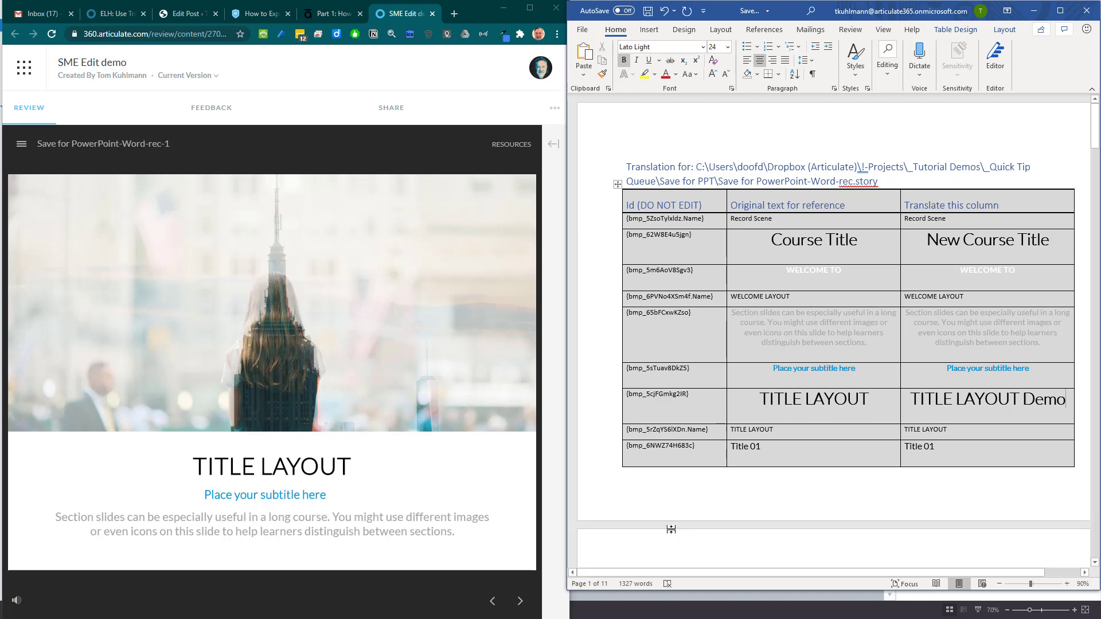
Append 'Demo' to the translated INSTRUCTIONS LAYOUT cell.
left_click(520, 601)
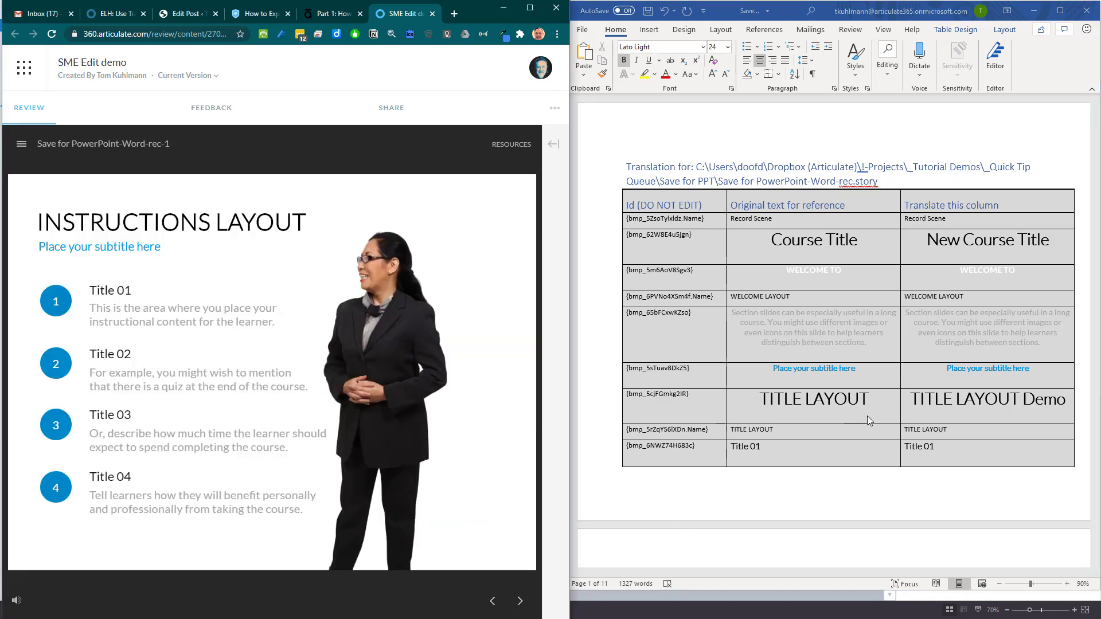
scroll(867, 415, "down", 8)
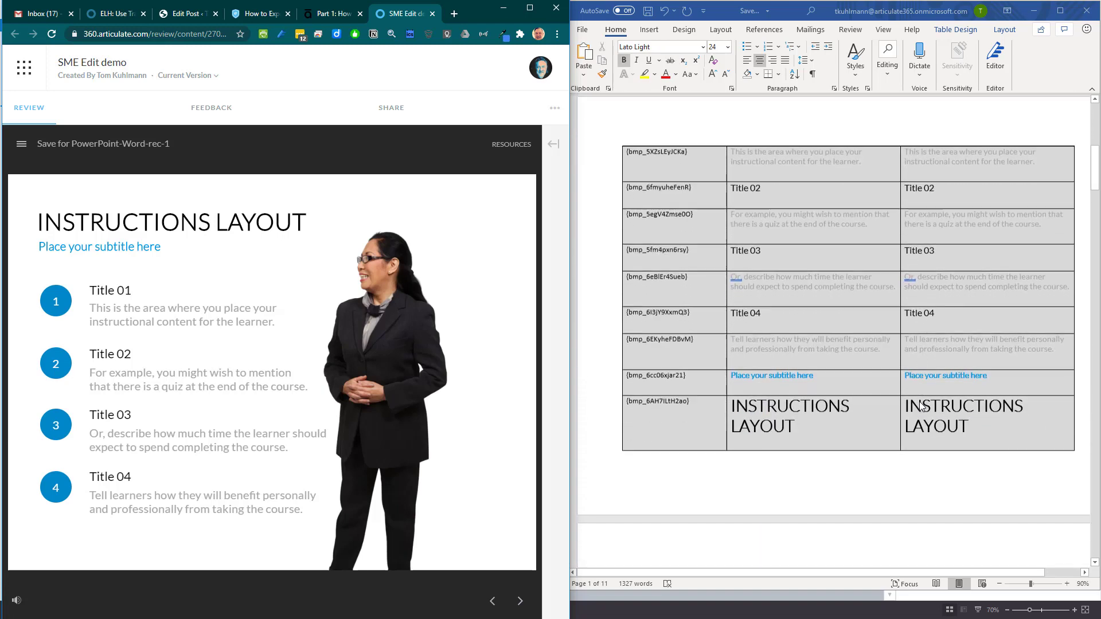
left_click(950, 385)
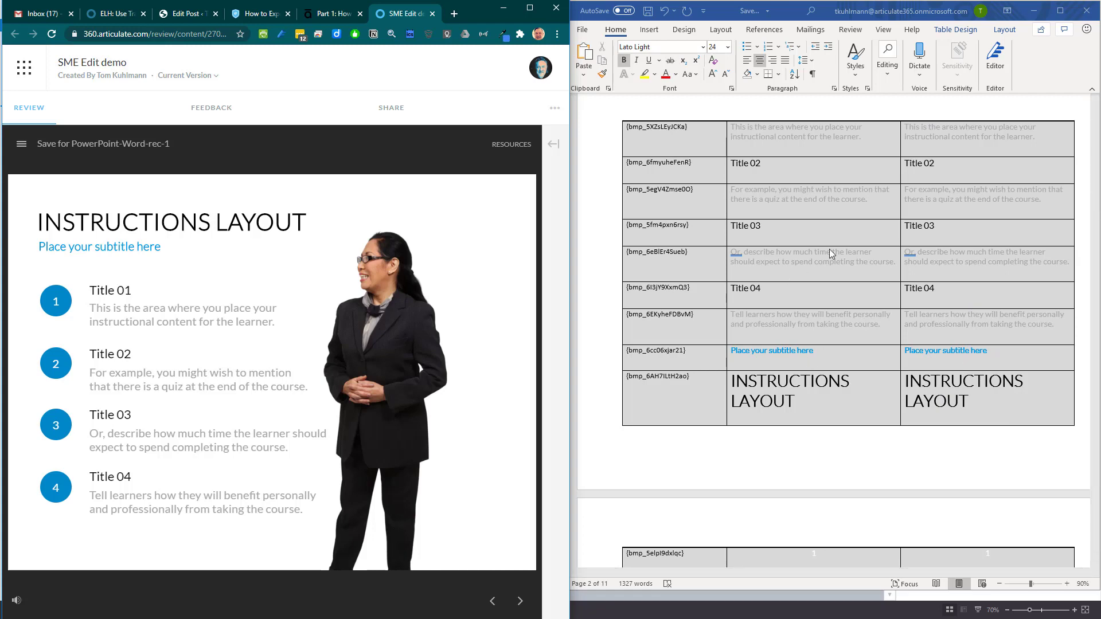
scroll(951, 371, "down", 5)
scroll(946, 366, "down", 2)
scroll(963, 370, "up", 6)
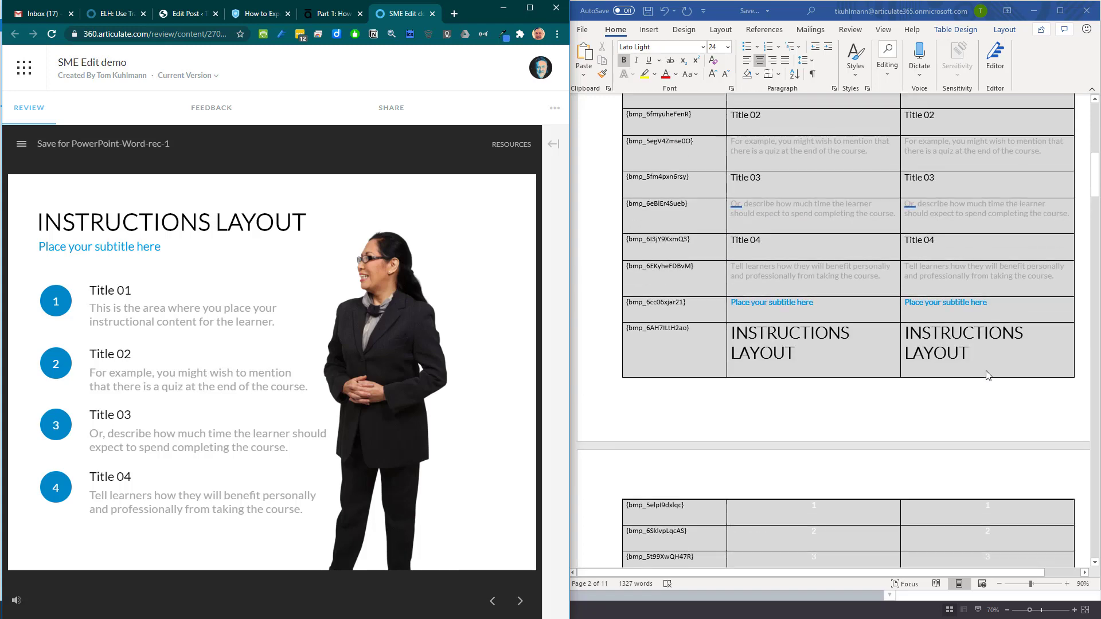
left_click(976, 355)
left_click(965, 353)
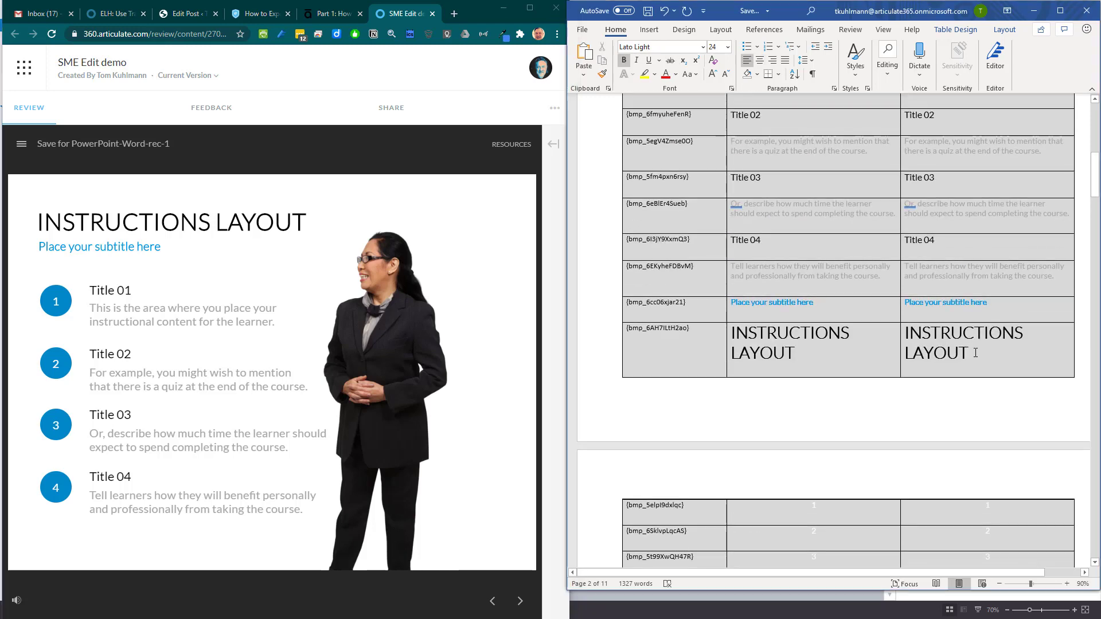
type("Demo")
Delete the stray 4 from the translated objectives cell.
scroll(984, 479, "down", 10)
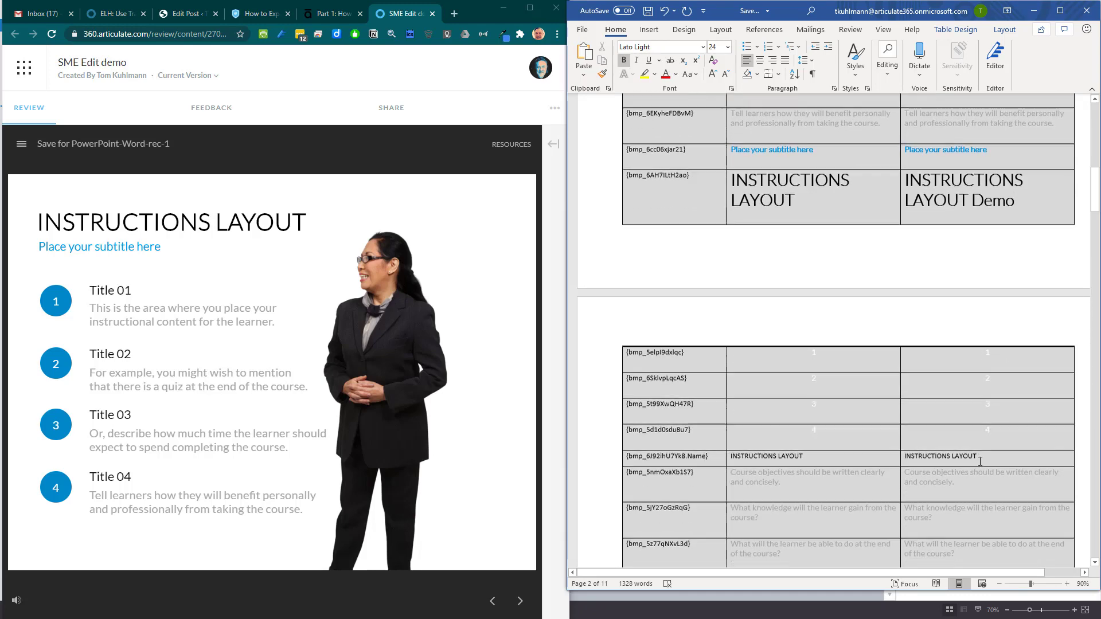
left_click(955, 372)
left_click(993, 318)
key("BackSpace")
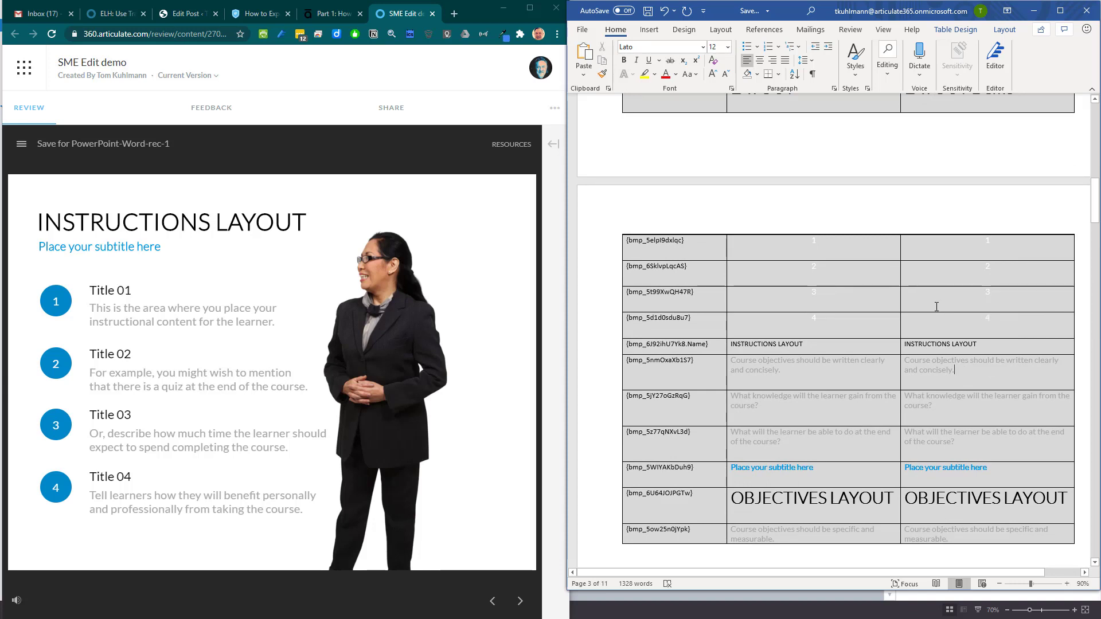
left_click(802, 144)
Search for 4 and change the right-column 'Title 04' to 'Title Four'.
key("ctrl+f")
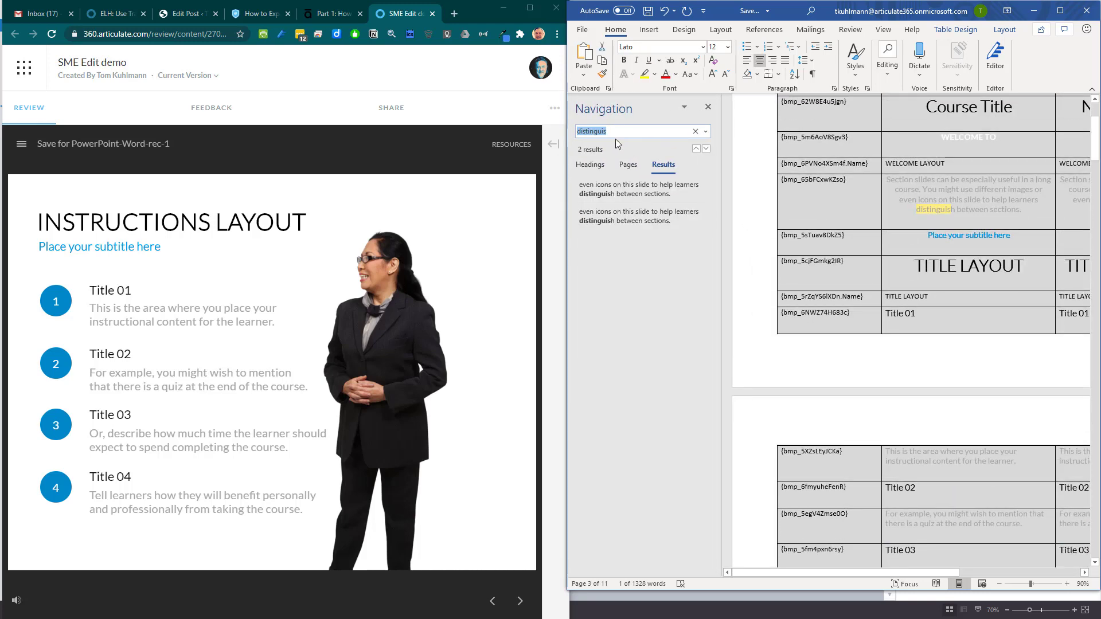
type("4")
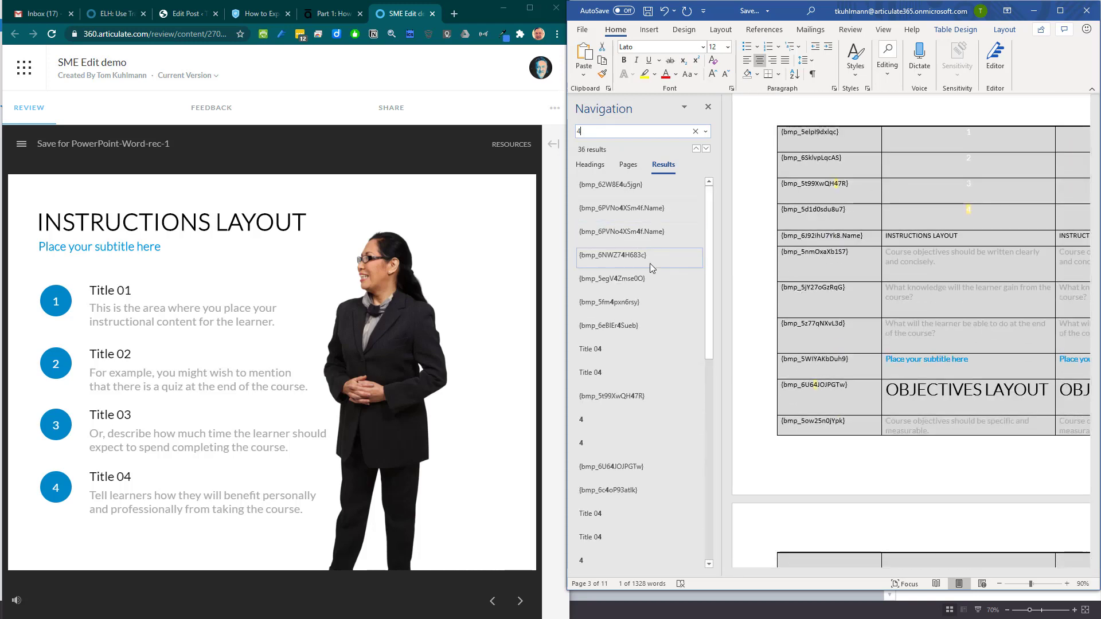
left_click(591, 349)
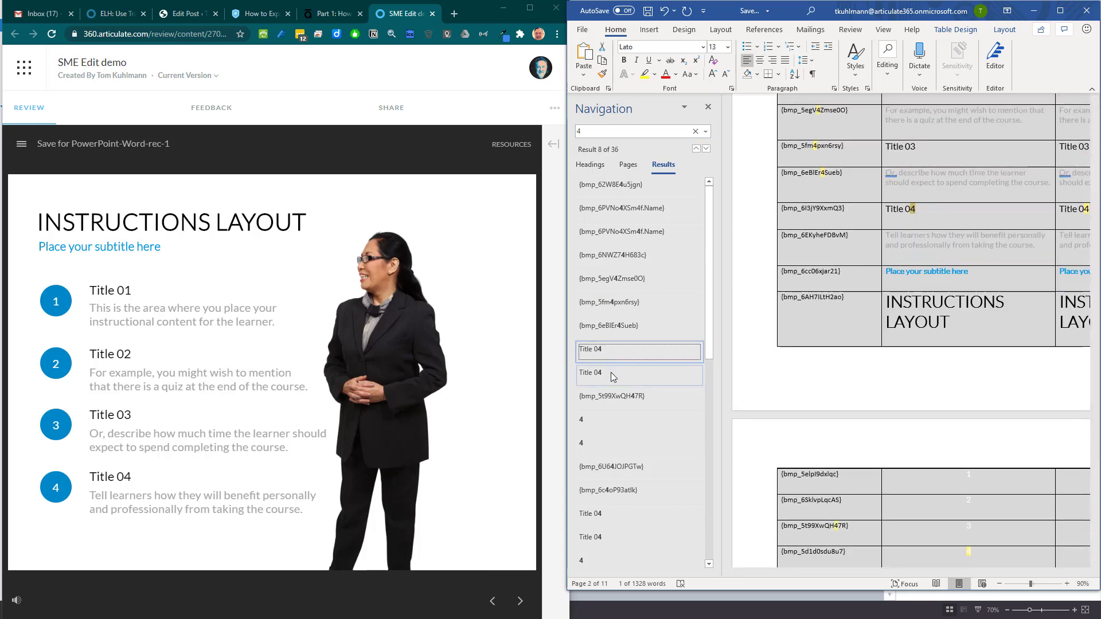
left_click(611, 374)
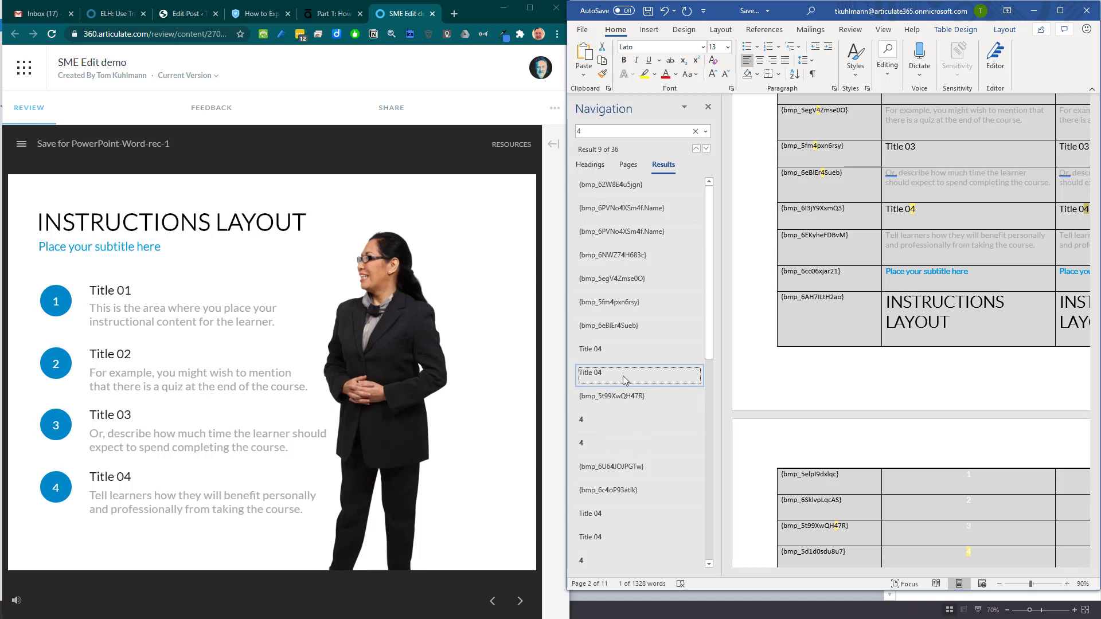
left_click(1081, 209)
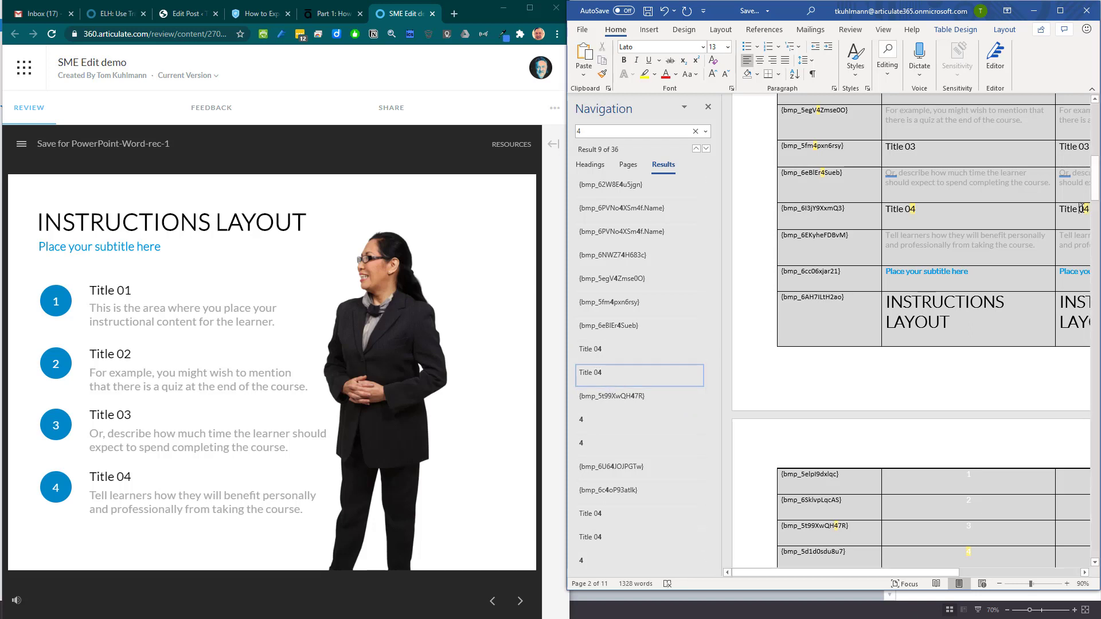
double_click(1083, 208)
type("Four")
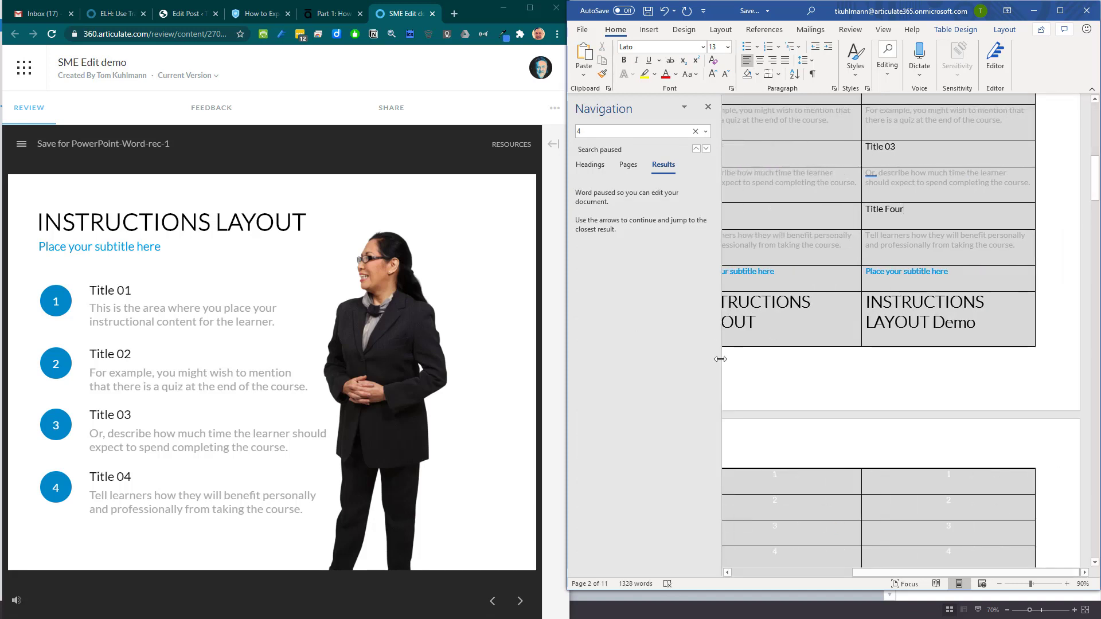
left_click(840, 399)
Close the search pane, save the Word document, and switch back to Storyline.
left_click(708, 107)
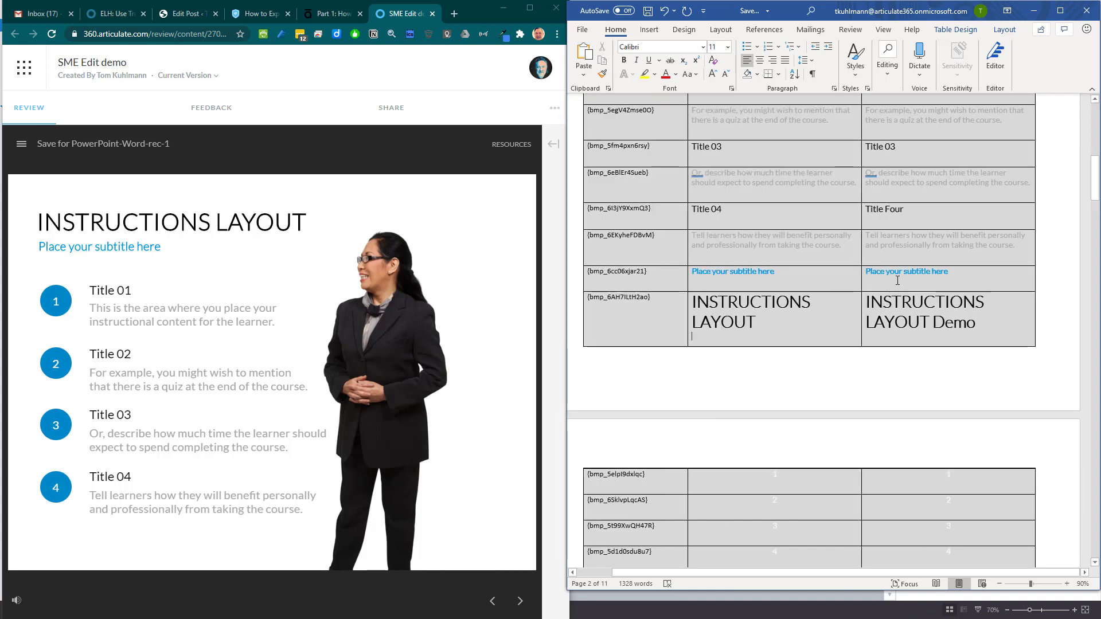
scroll(900, 287, "down", 2)
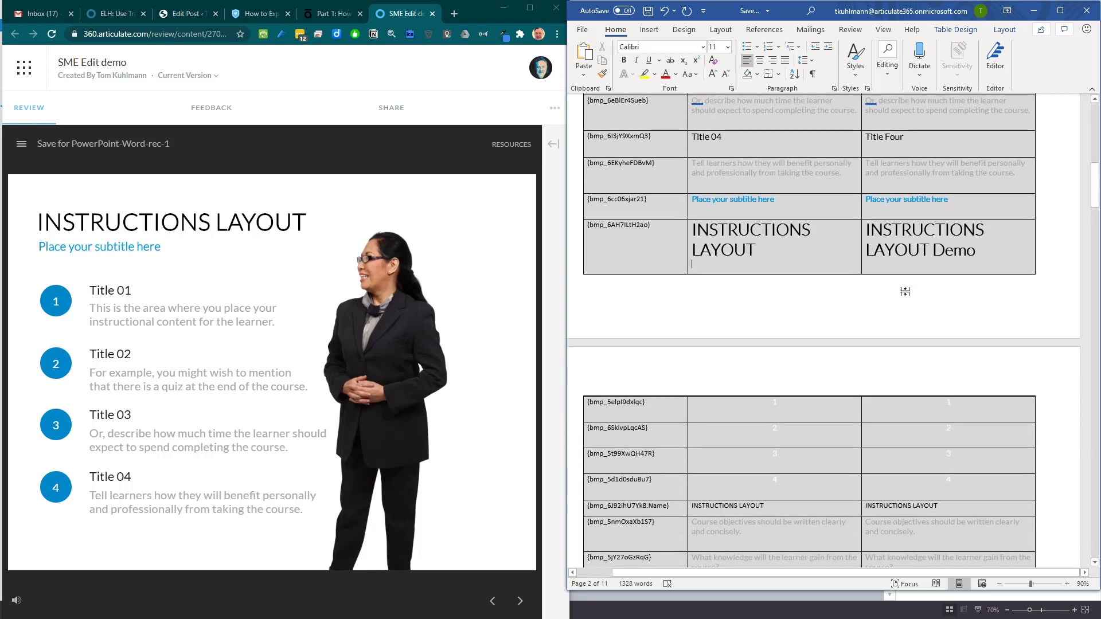
scroll(905, 292, "down", 15)
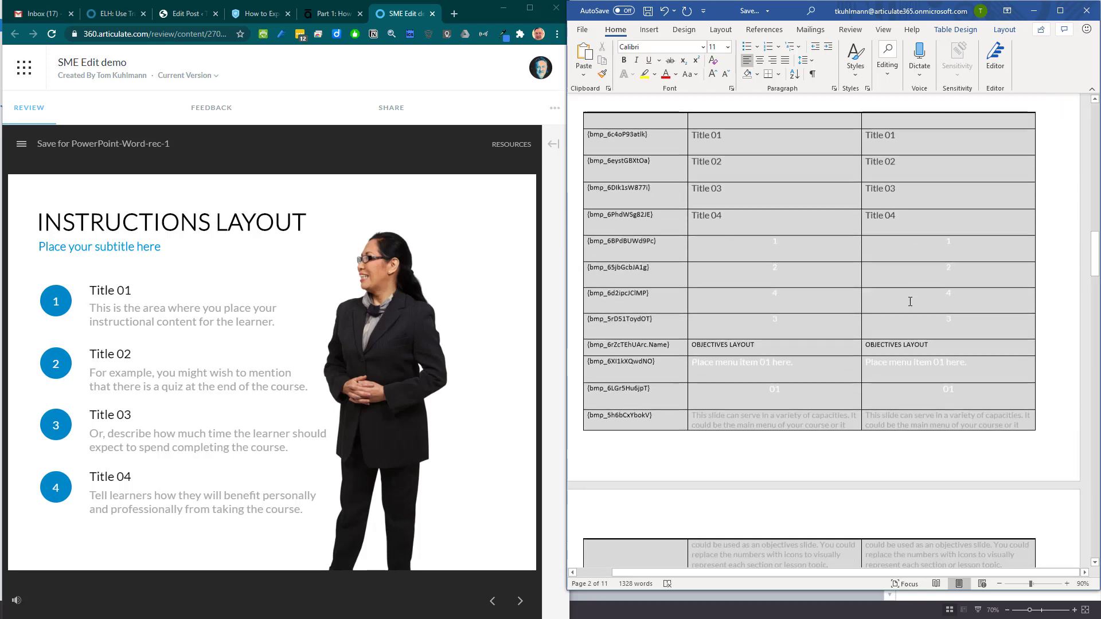
scroll(910, 302, "down", 8)
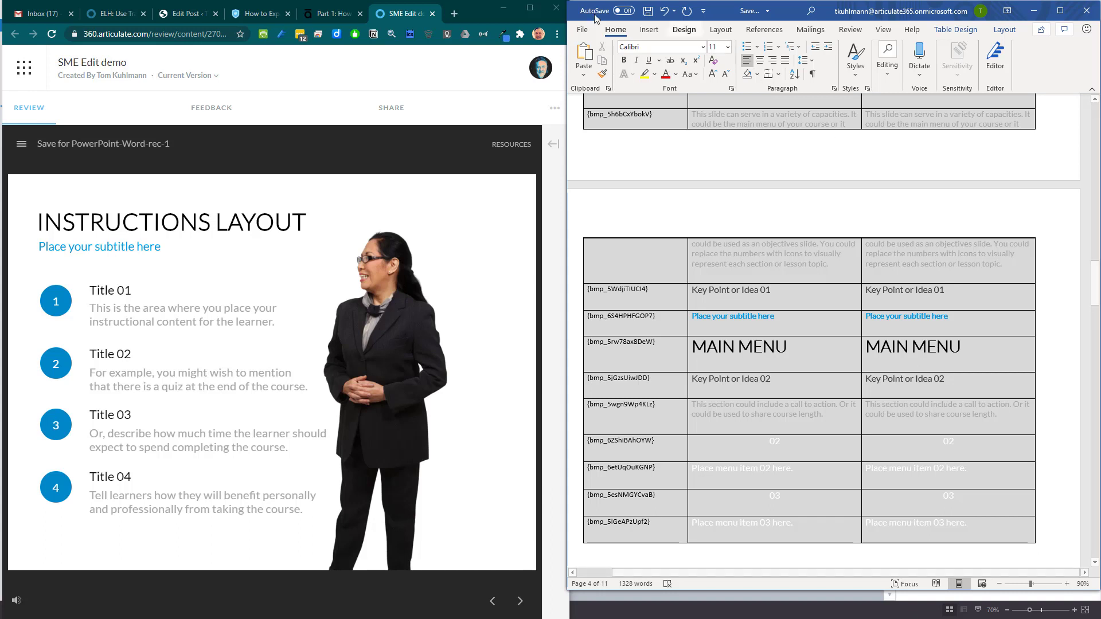
left_click(648, 11)
key("alt+Tab")
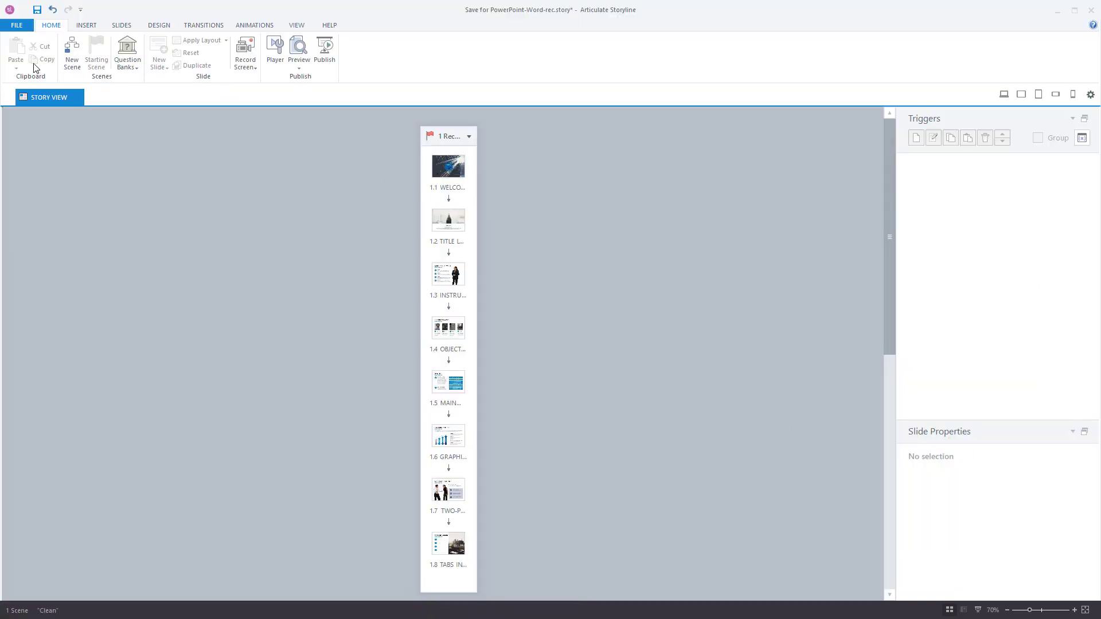
Import the edited 'Save for PowerPoint-Word-rec' translation document into Storyline.
left_click(16, 26)
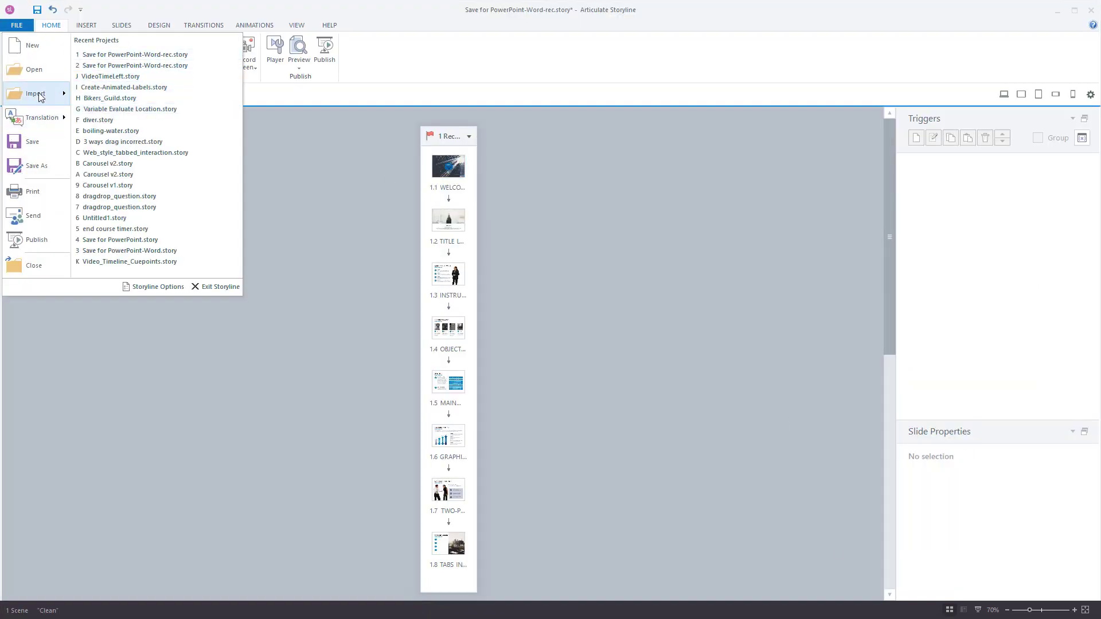
mouse_move(40, 97)
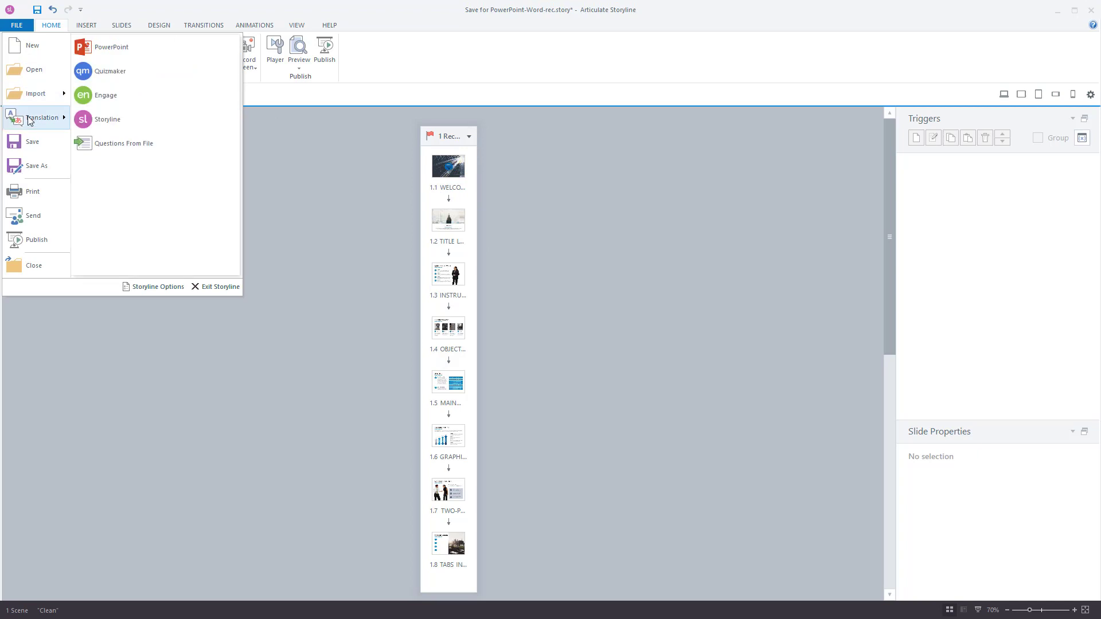
mouse_move(30, 120)
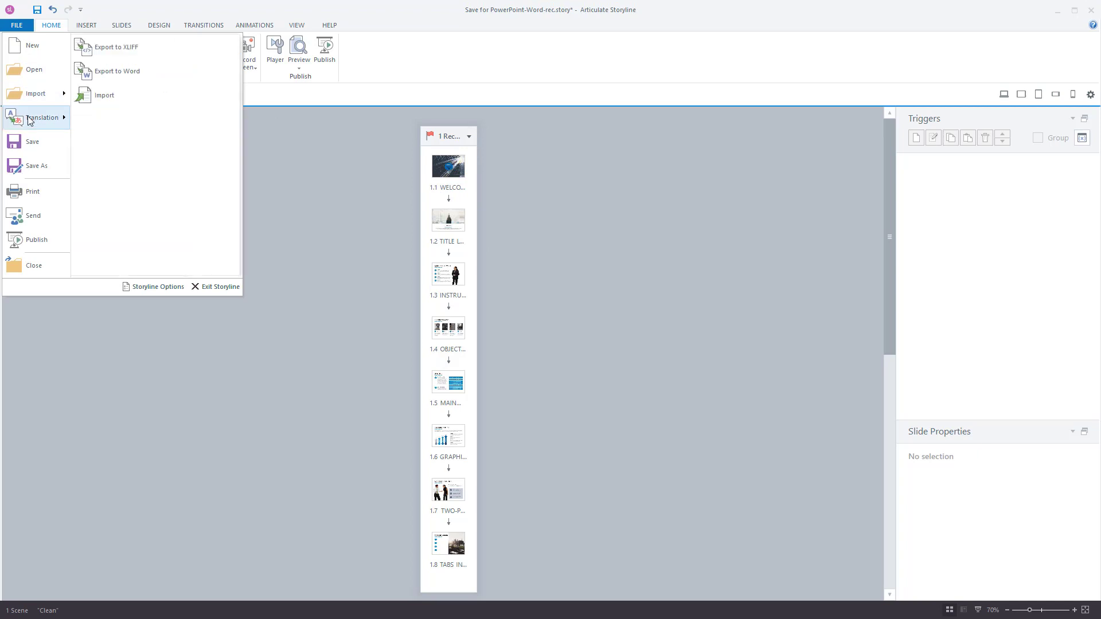
left_click(101, 94)
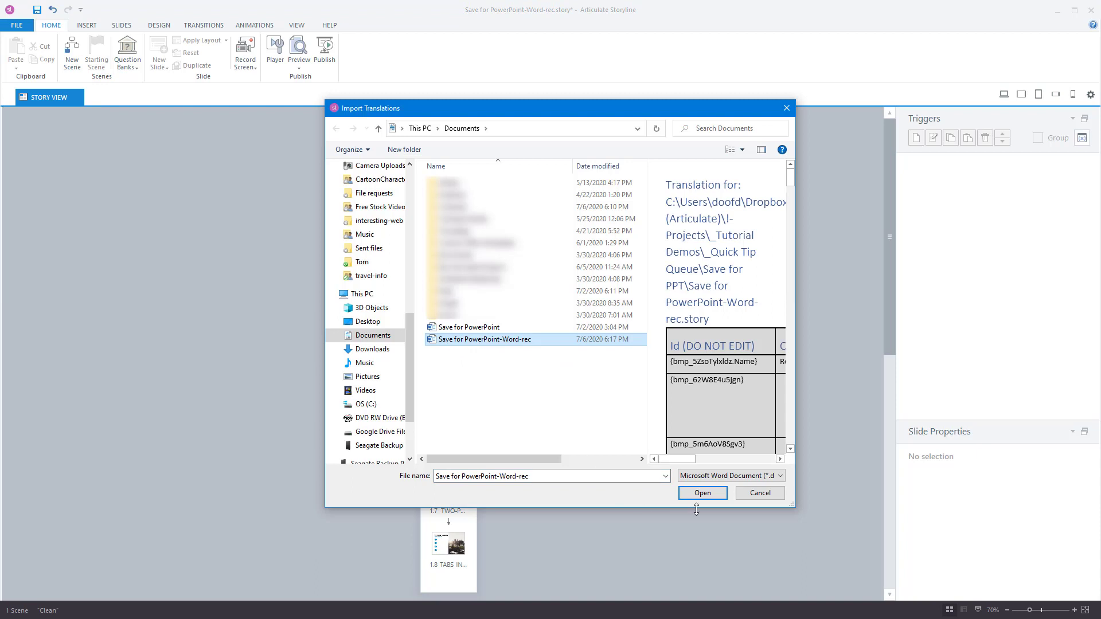
left_click(713, 494)
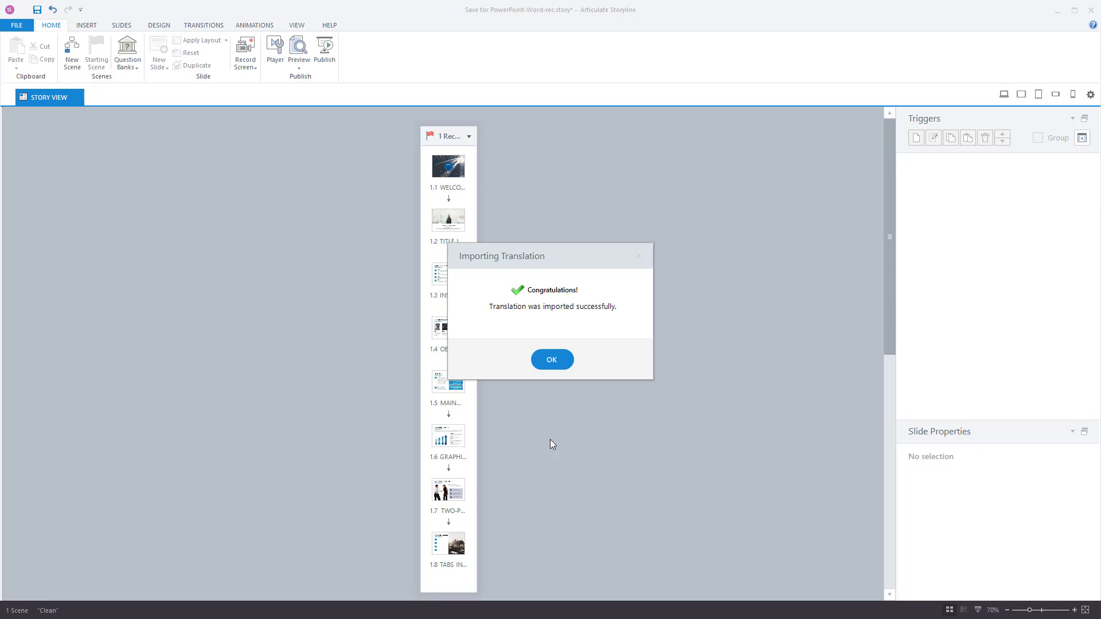
Dismiss the import message and check the imported titles on the Welcome and Title Layout slides.
left_click(552, 359)
double_click(451, 167)
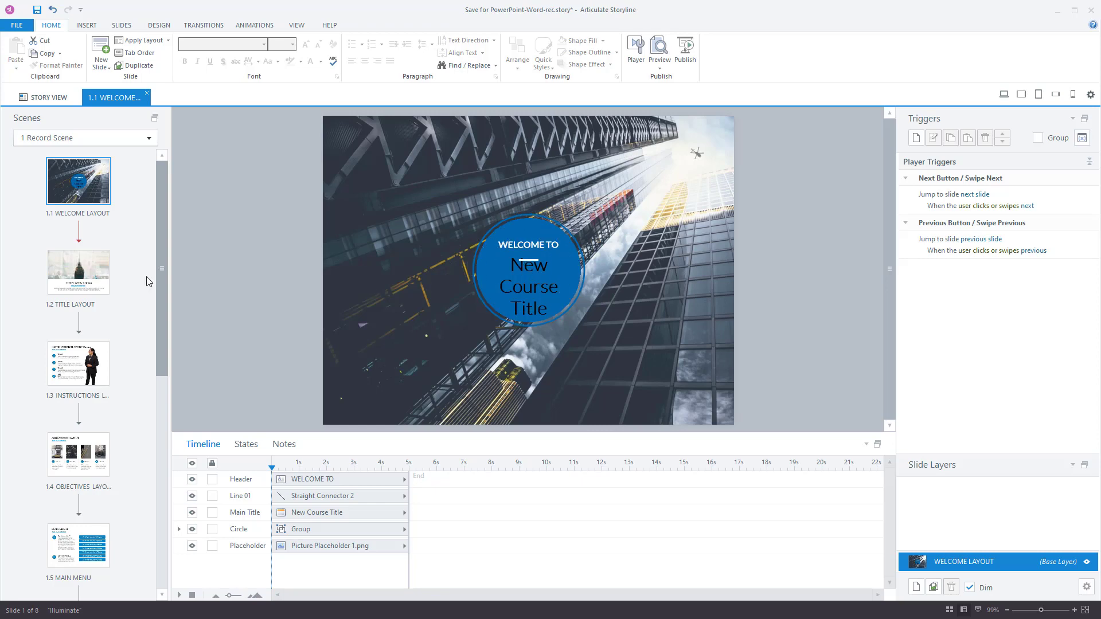
left_click(97, 273)
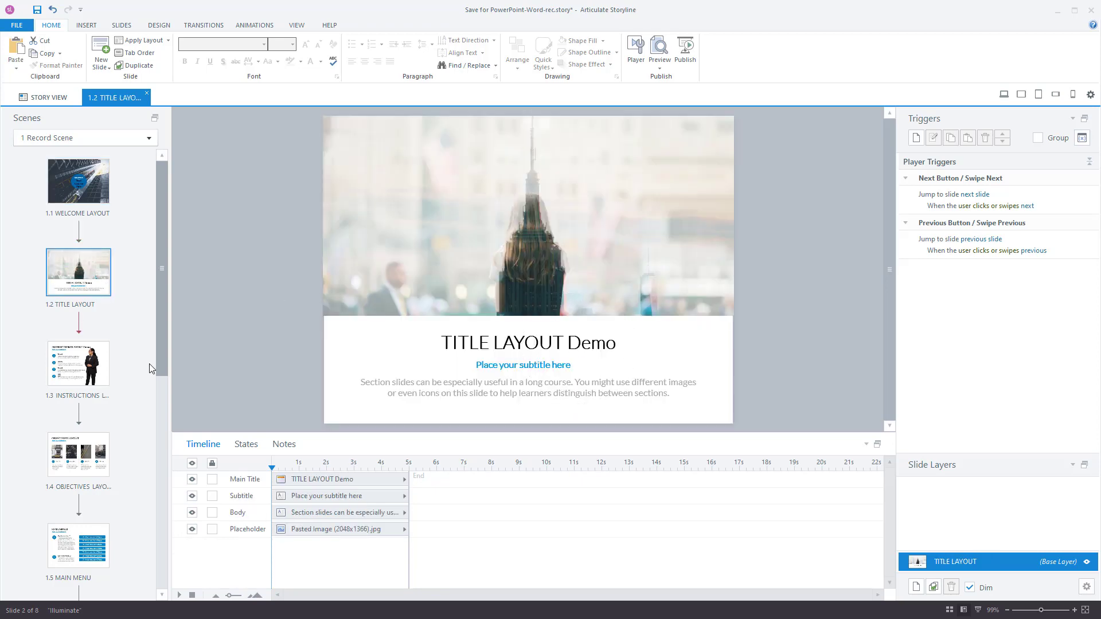
Inspect the imported 'Title Four' text box on the Instructions Layout slide.
left_click(90, 373)
left_click(396, 362)
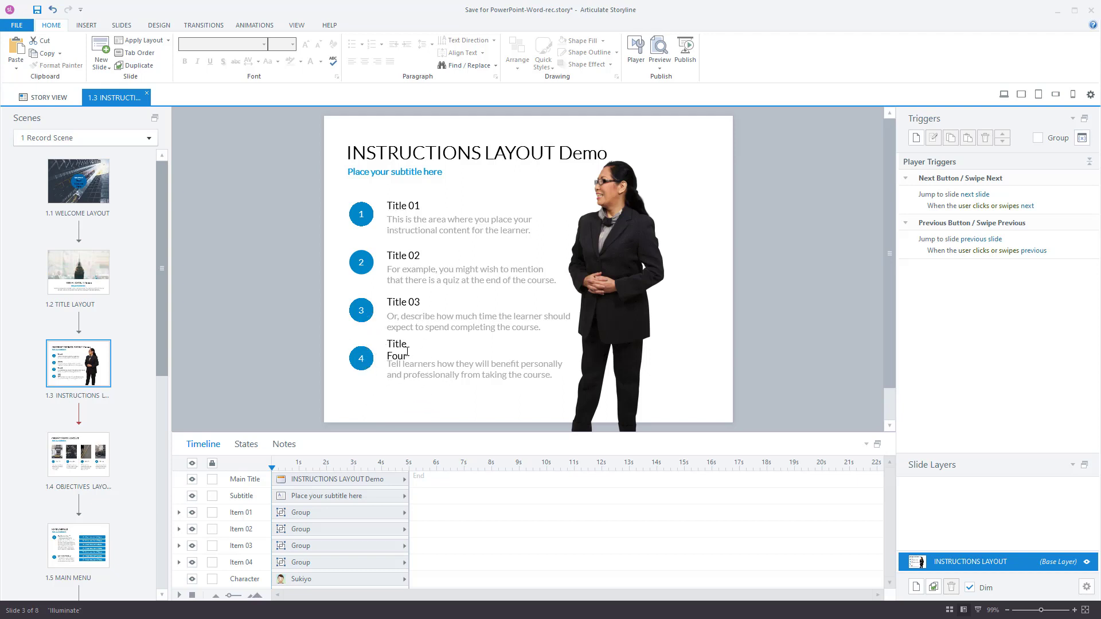
left_click(401, 347)
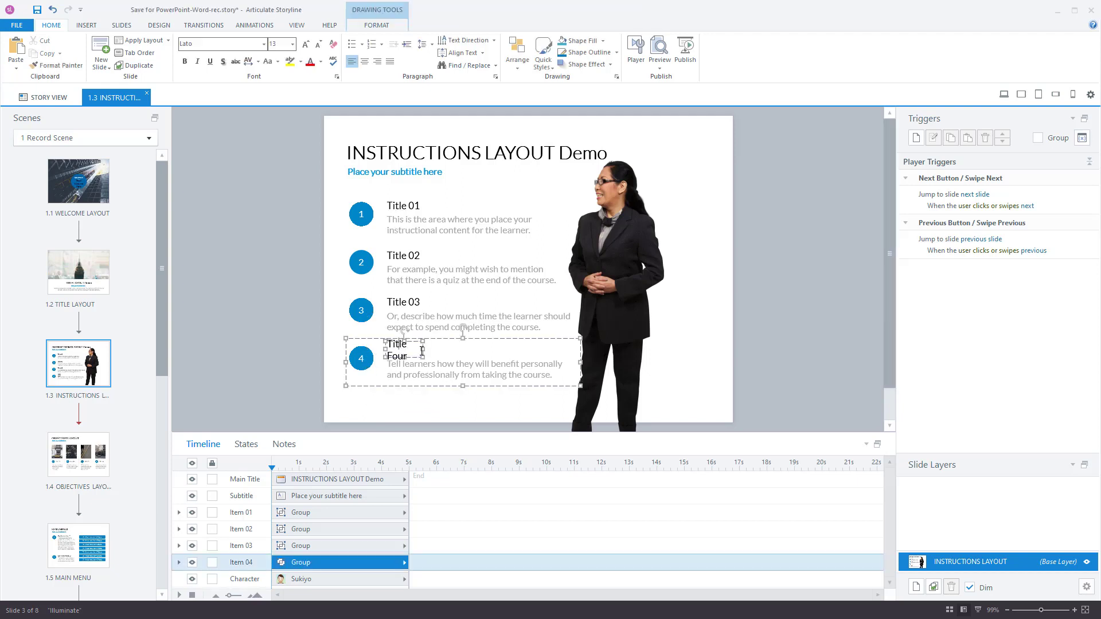
Review the Objectives Layout and Main Menu slides.
left_click(80, 447)
scroll(142, 366, "down", 5)
left_click(86, 344)
scroll(87, 366, "down", 2)
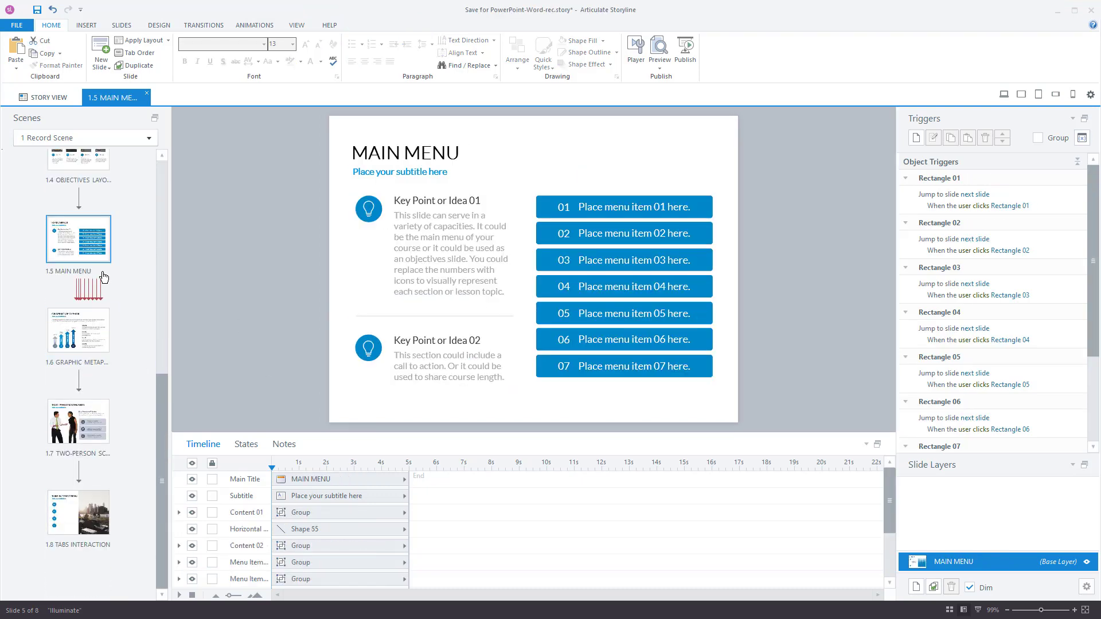
scroll(88, 270, "up", 5)
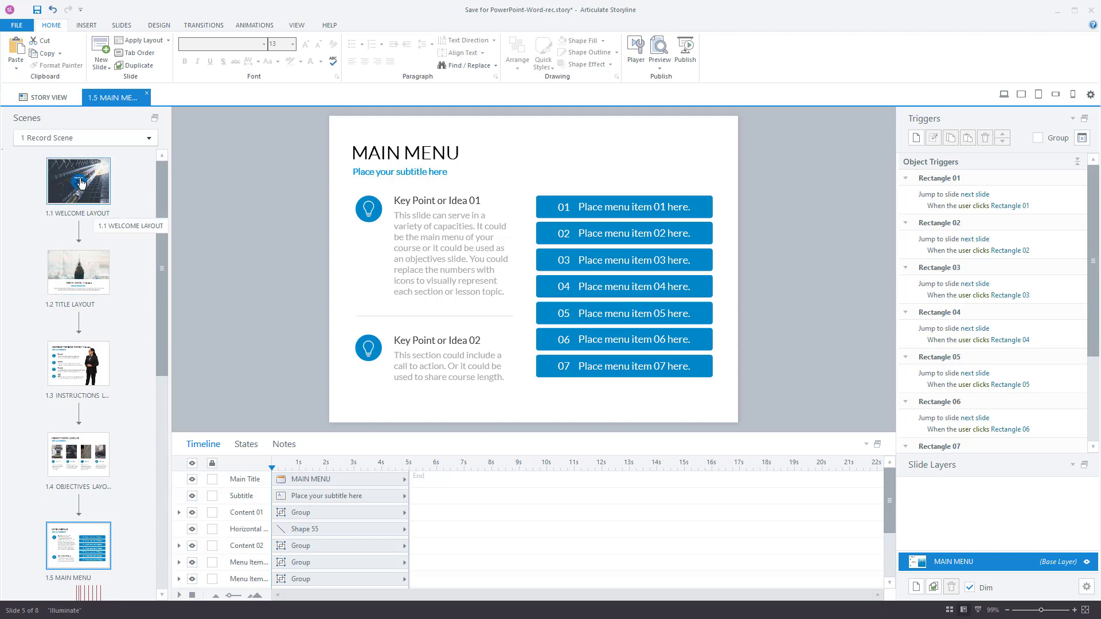